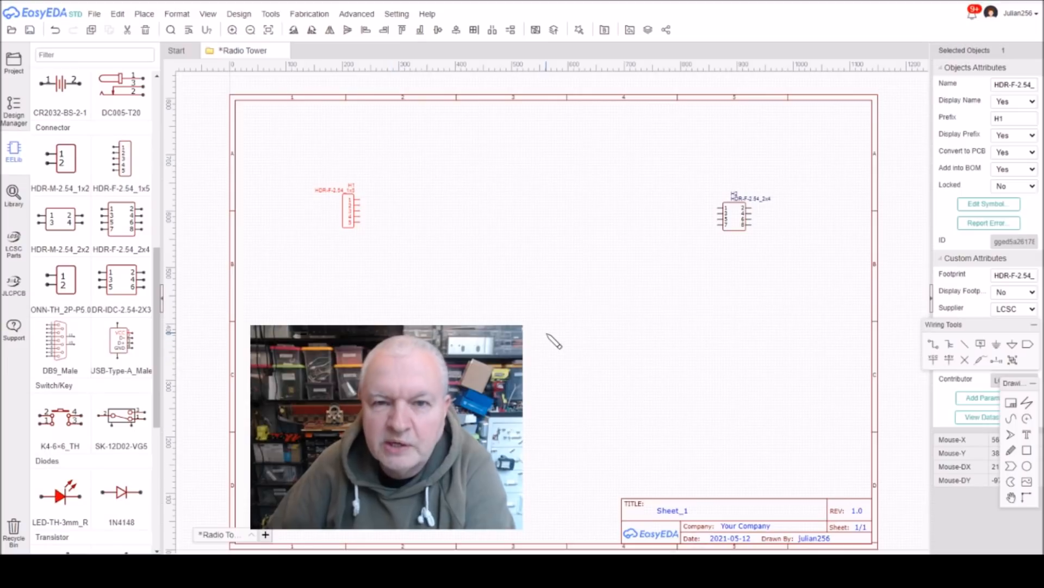
Step: Place one HDR-F-2.54_1x2 female header near the sheet's upper edge, midway between the existing headers, rotated so its pins face down
{"action": "left_click", "coordinate": [125, 161]}
{"action": "left_click", "coordinate": [148, 191]}
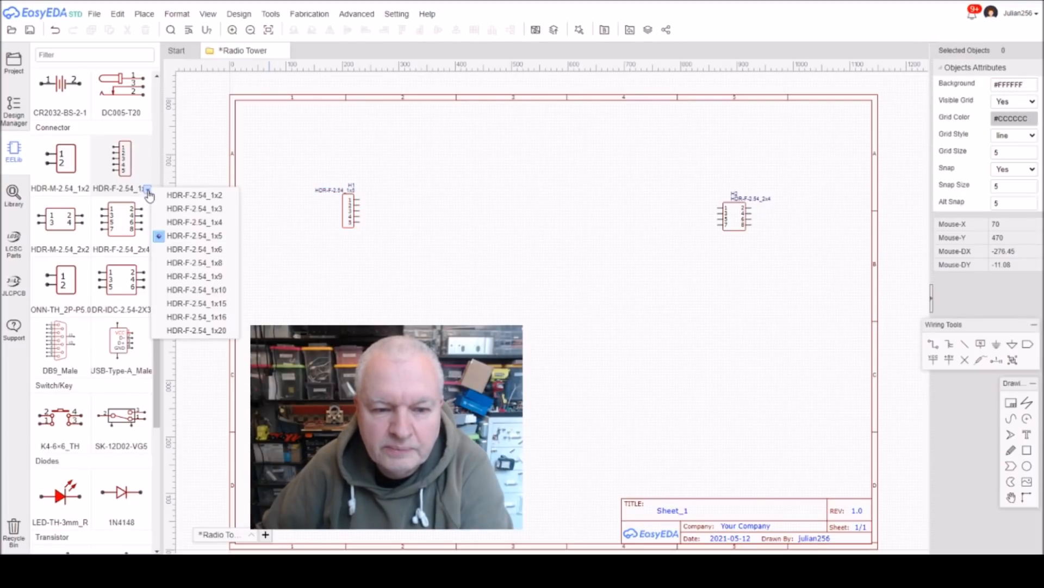
{"action": "left_click", "coordinate": [179, 194]}
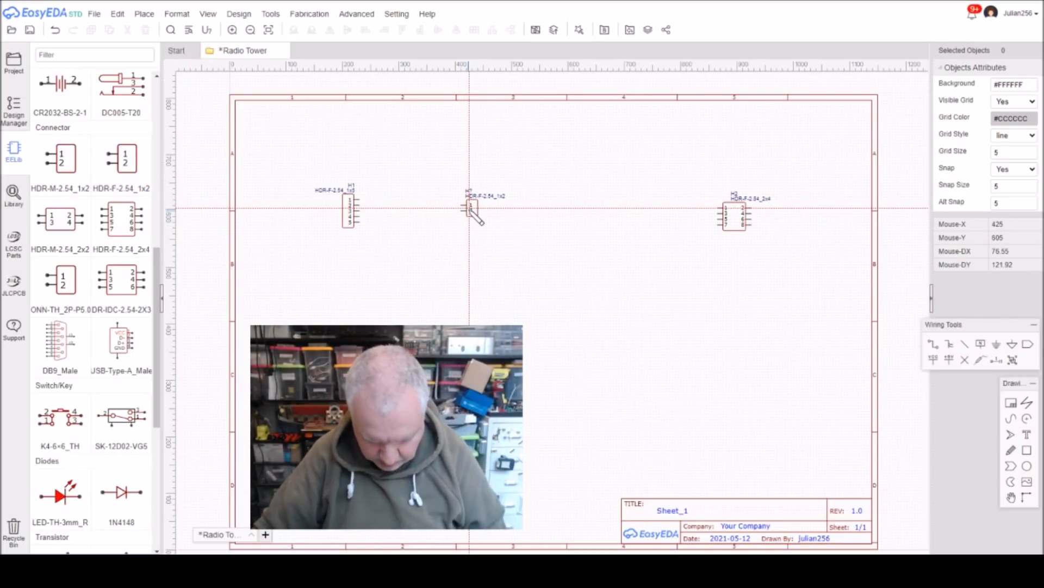
{"action": "key", "text": "space"}
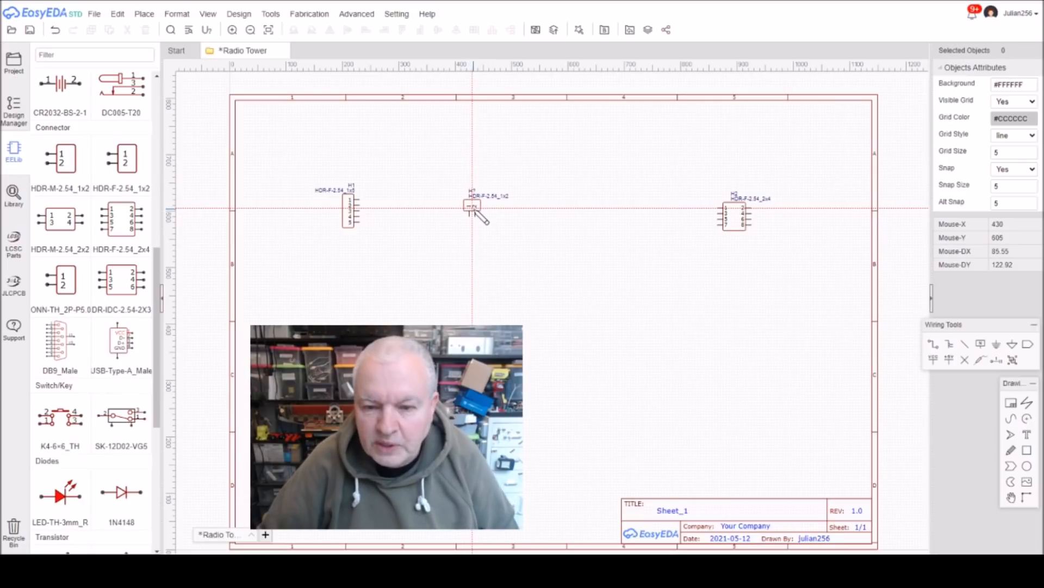
{"action": "left_click", "coordinate": [537, 143]}
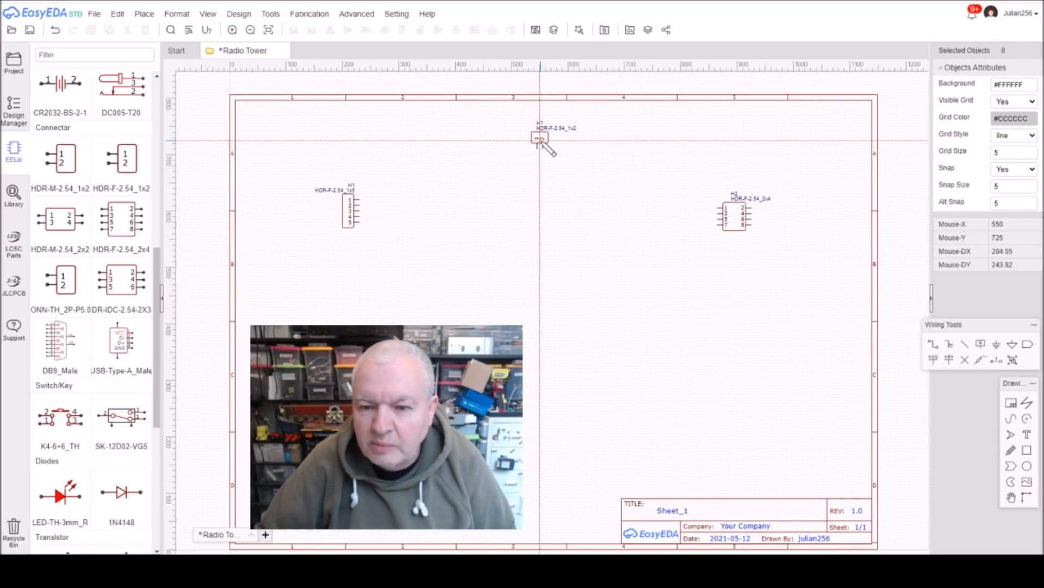
{"action": "key", "text": "Escape"}
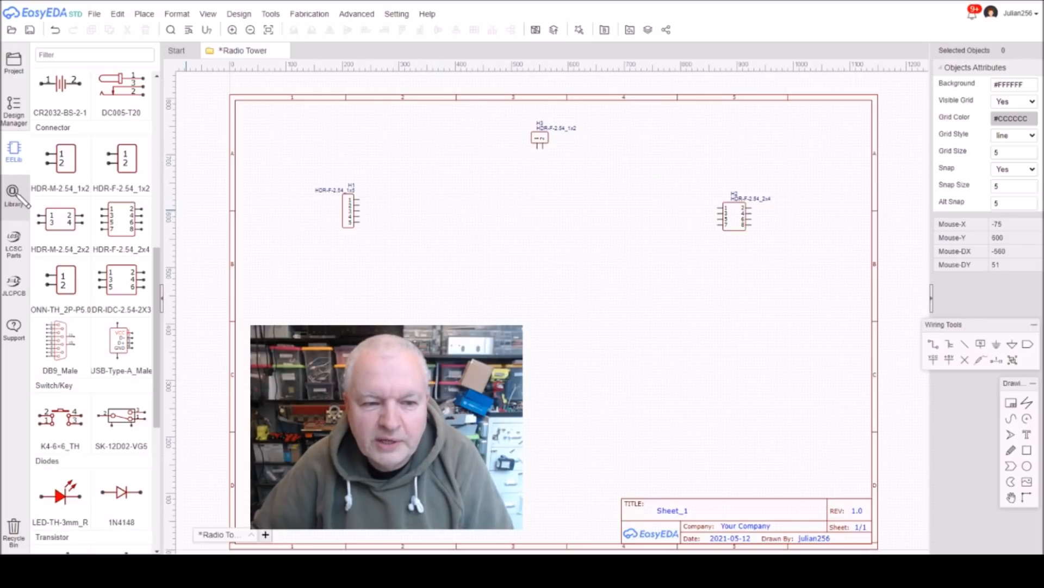
Step: Open the parts library and list the JLCPCB Assembled symbols for dropout (LDO) and linear voltage regulators
{"action": "left_click", "coordinate": [14, 193]}
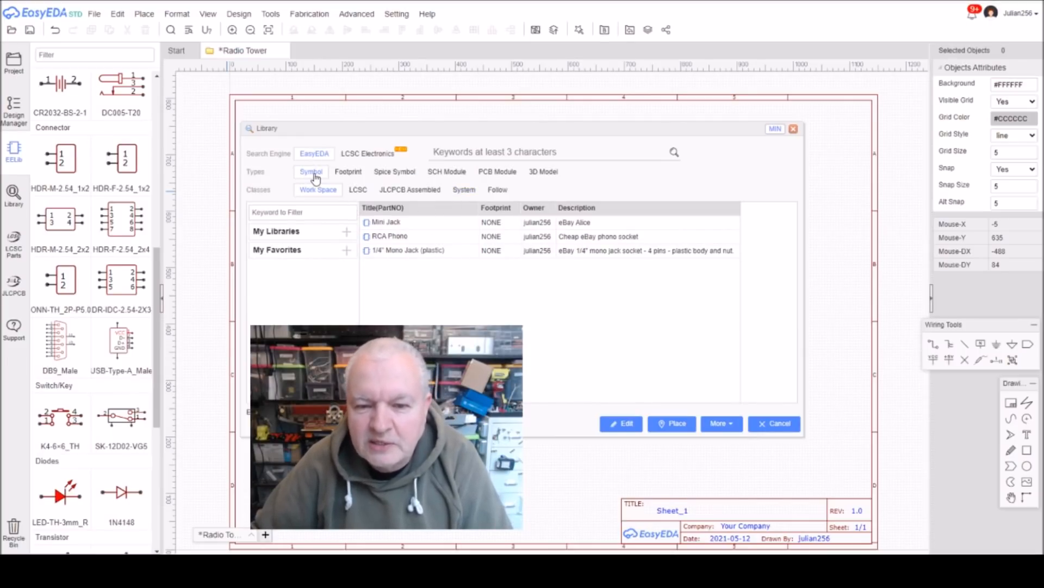
{"action": "left_click", "coordinate": [403, 191]}
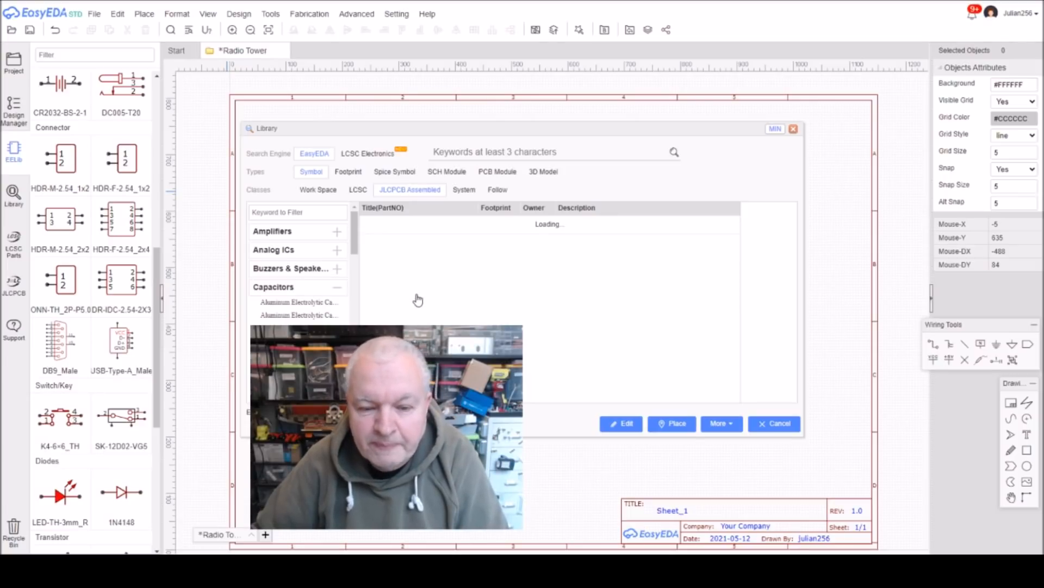
{"action": "left_click_drag", "start_coordinate": [356, 241], "coordinate": [360, 345]}
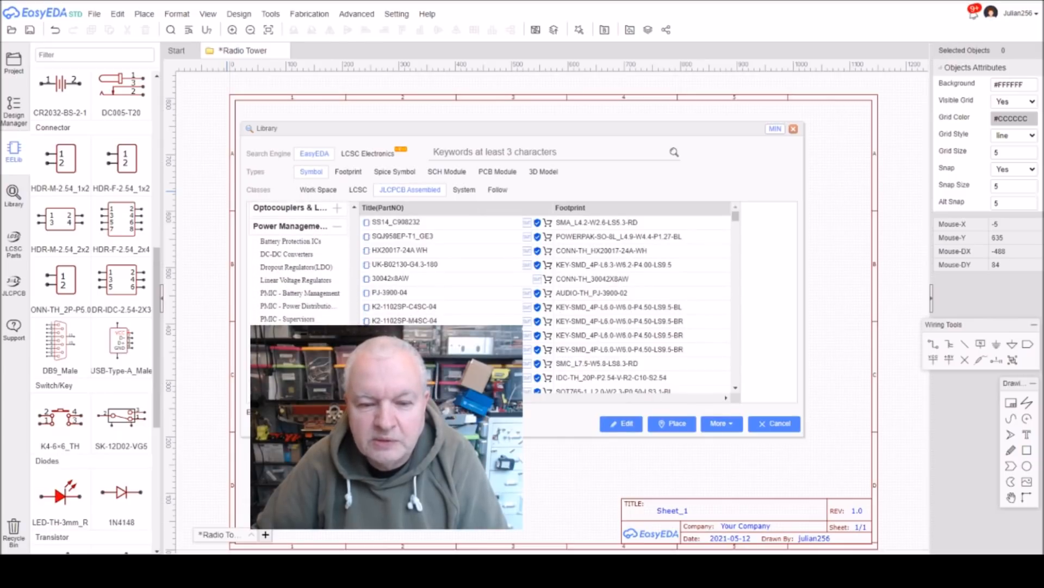
{"action": "left_click", "coordinate": [288, 280]}
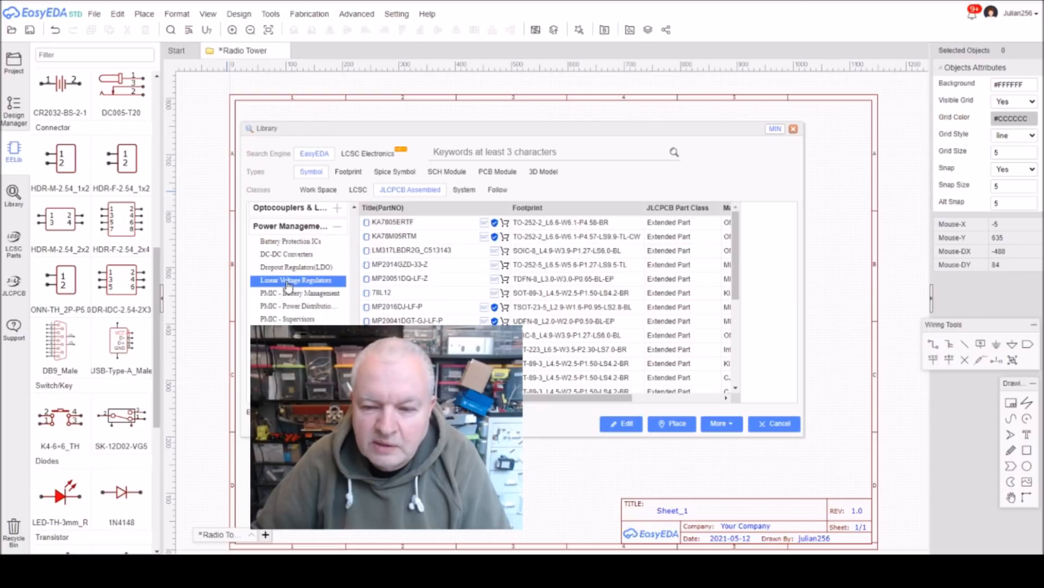
{"action": "left_click", "coordinate": [289, 268]}
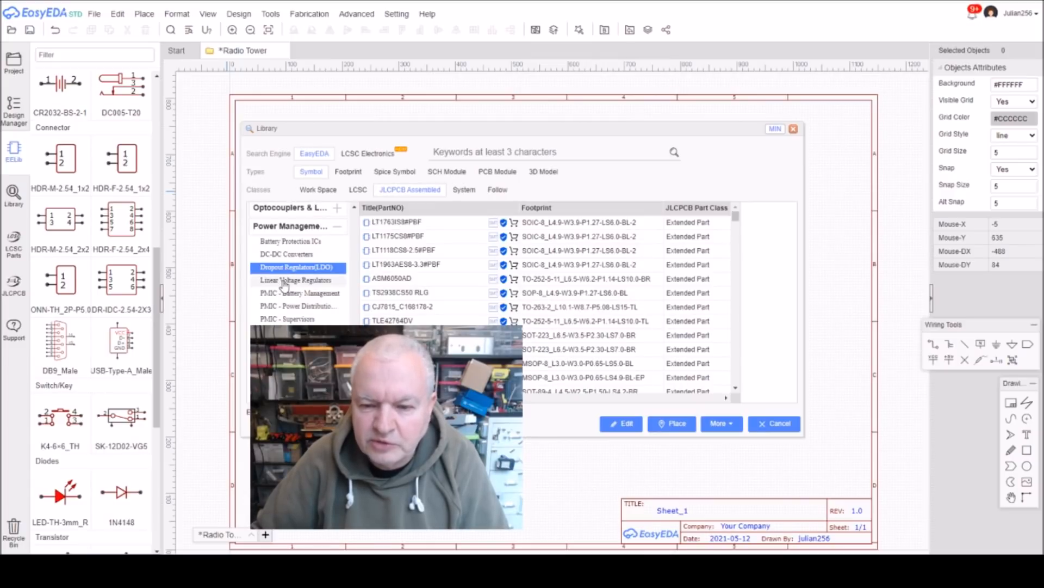
{"action": "left_click", "coordinate": [284, 280]}
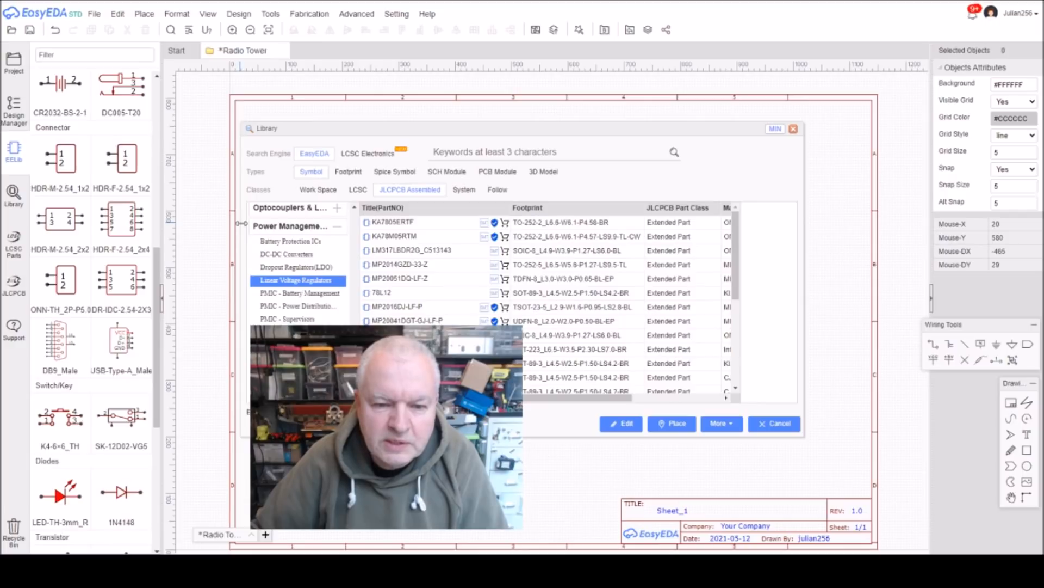
Step: Widen the library window on both sides and look through the linear voltage regulator parts
{"action": "left_click_drag", "start_coordinate": [244, 230], "coordinate": [151, 215]}
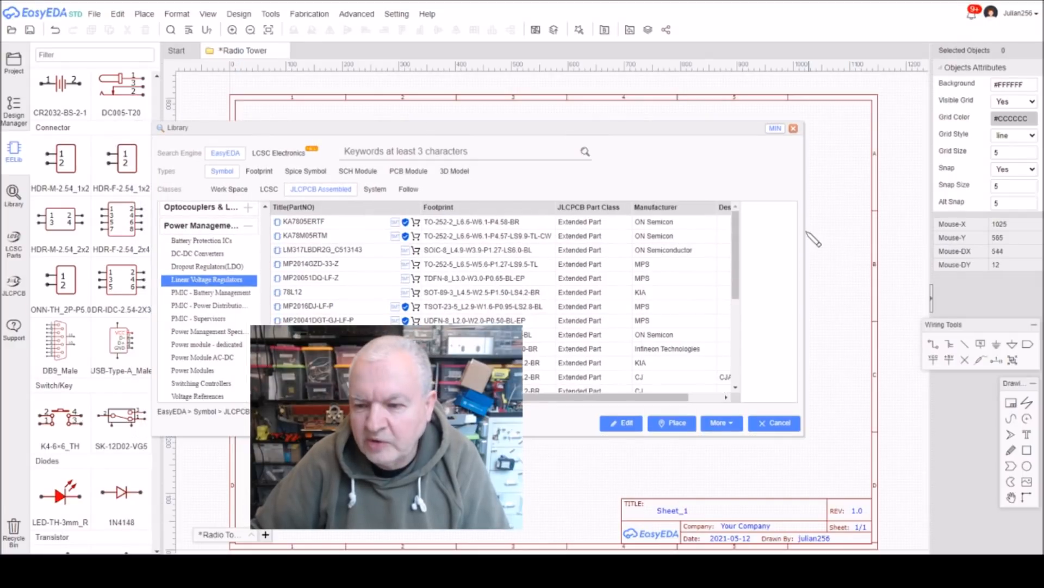
{"action": "left_click_drag", "start_coordinate": [804, 239], "coordinate": [913, 223]}
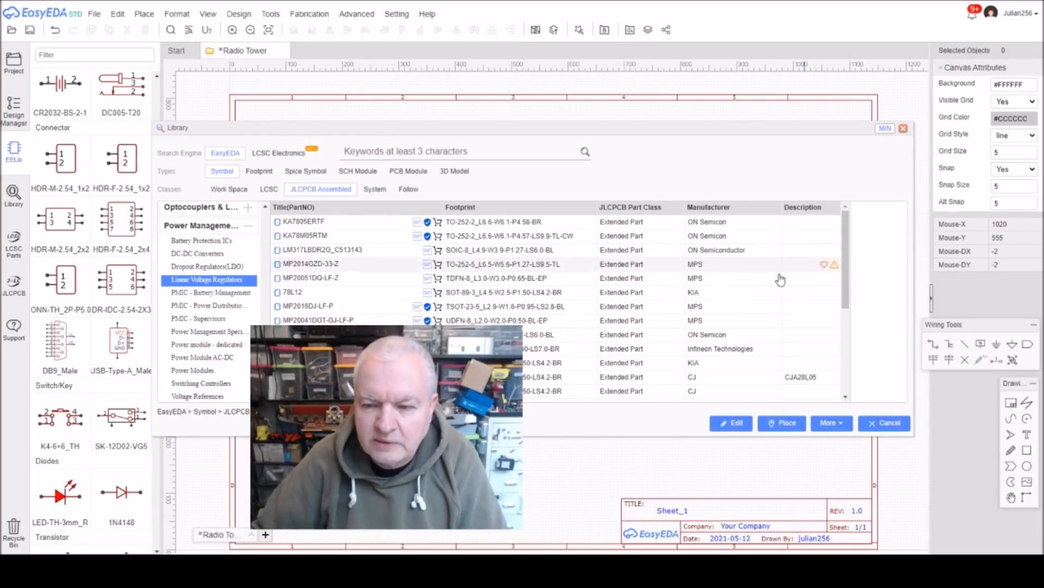
{"action": "scroll", "coordinate": [744, 255], "scroll_direction": "down", "scroll_amount": 5}
{"action": "scroll", "coordinate": [740, 276], "scroll_direction": "up", "scroll_amount": 5}
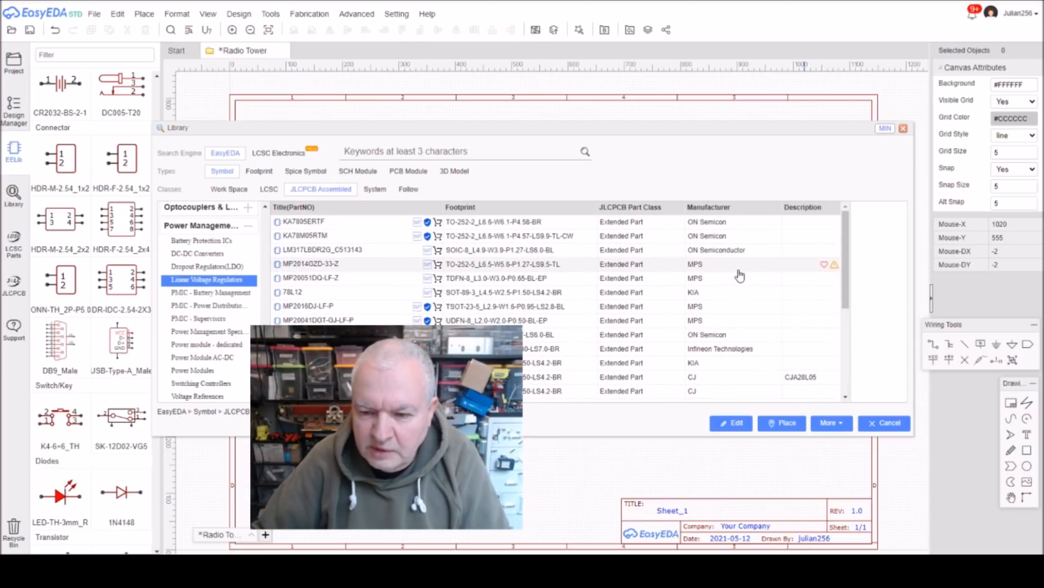
{"action": "scroll", "coordinate": [740, 276], "scroll_direction": "down", "scroll_amount": 5}
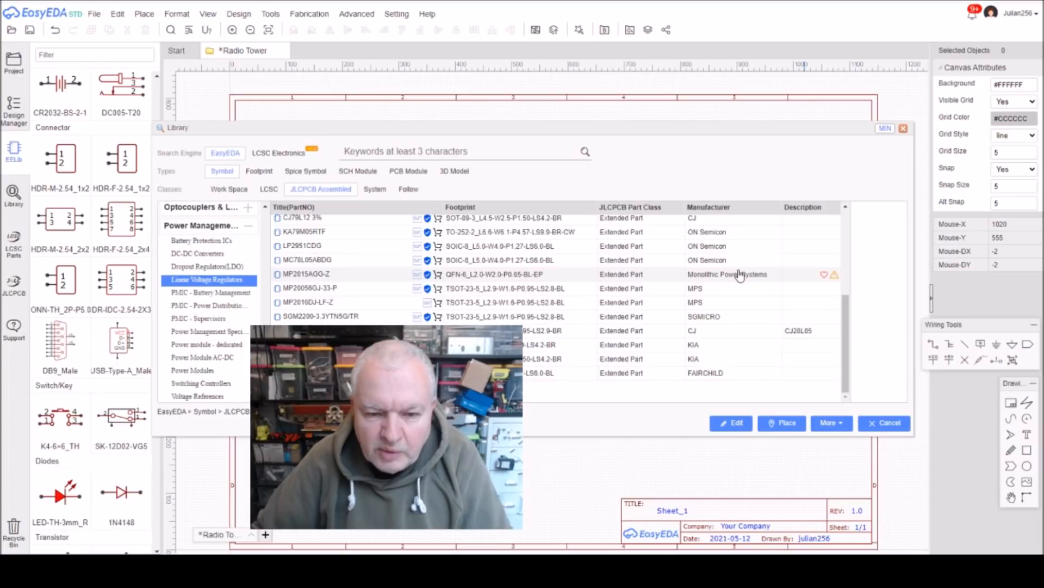
{"action": "scroll", "coordinate": [740, 274], "scroll_direction": "up", "scroll_amount": 5}
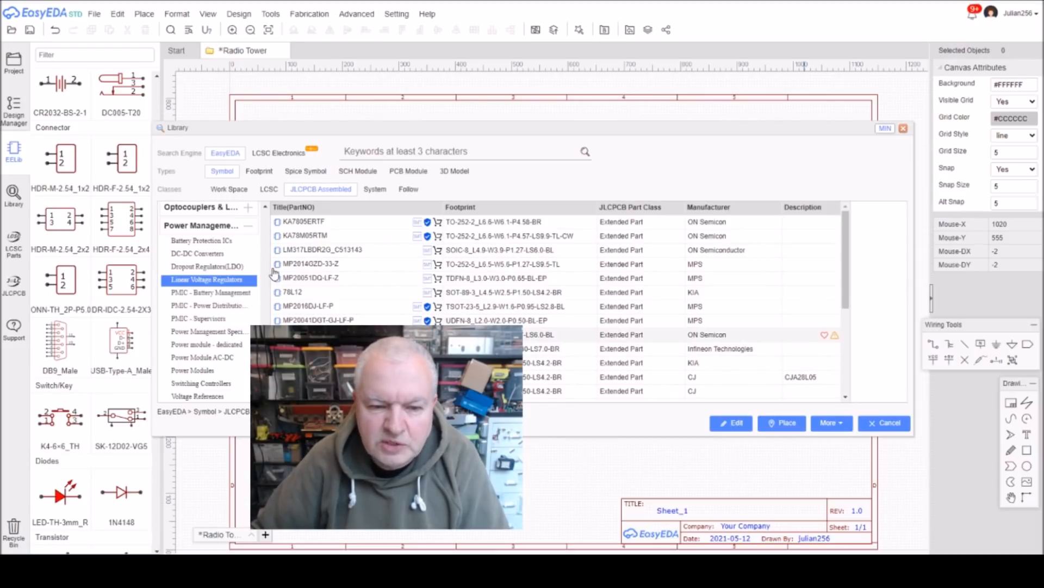
Step: Examine the JLCPCB Assembled Dropout Regulators (LDO) list, and recheck the Linear Voltage Regulators list for a suitable part
{"action": "left_click", "coordinate": [202, 269]}
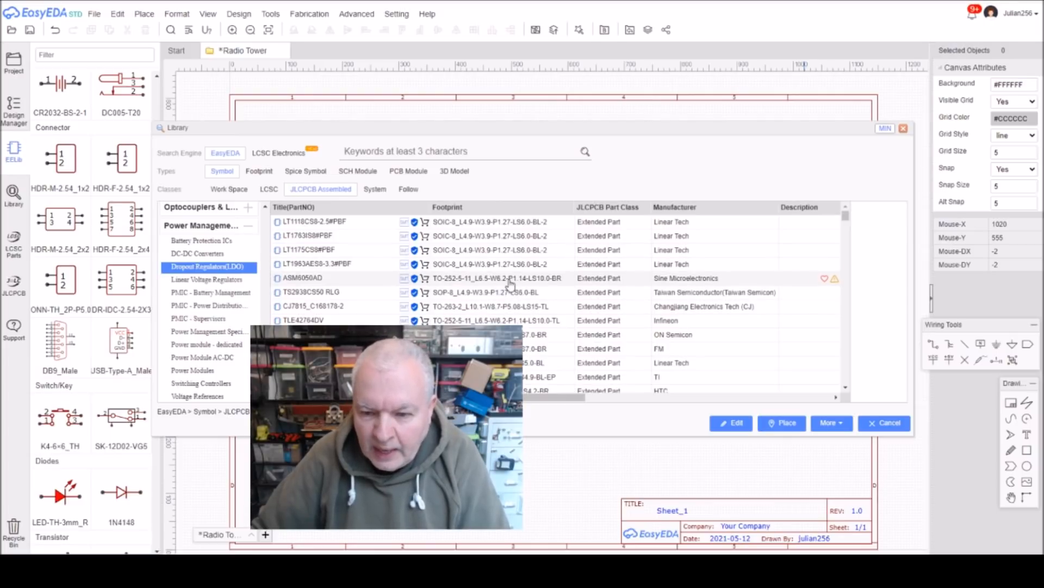
{"action": "scroll", "coordinate": [599, 353], "scroll_direction": "down", "scroll_amount": 2}
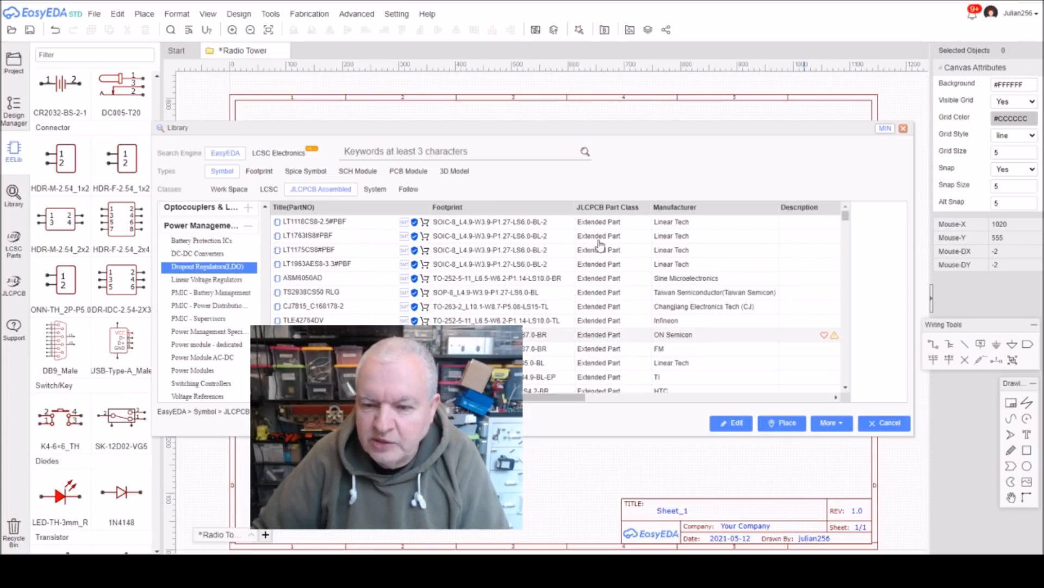
{"action": "scroll", "coordinate": [599, 237], "scroll_direction": "down", "scroll_amount": 6}
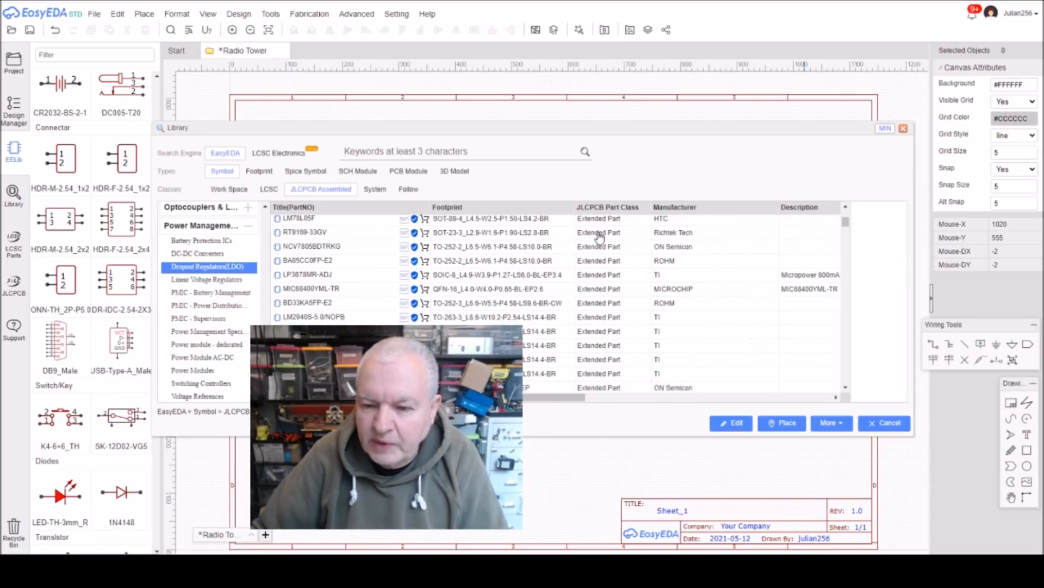
{"action": "scroll", "coordinate": [599, 236], "scroll_direction": "down", "scroll_amount": 8}
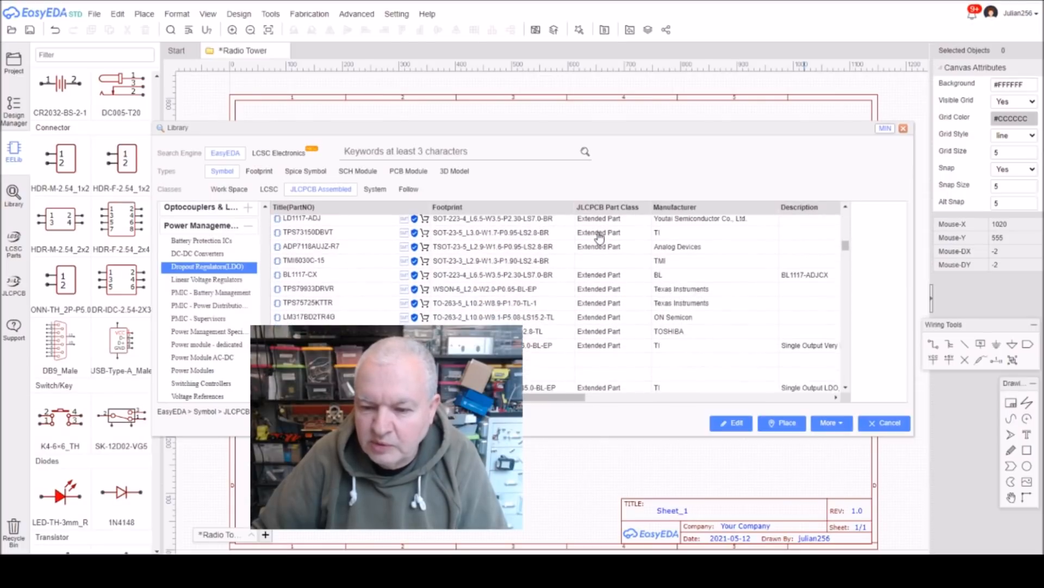
{"action": "scroll", "coordinate": [600, 236], "scroll_direction": "down", "scroll_amount": 8}
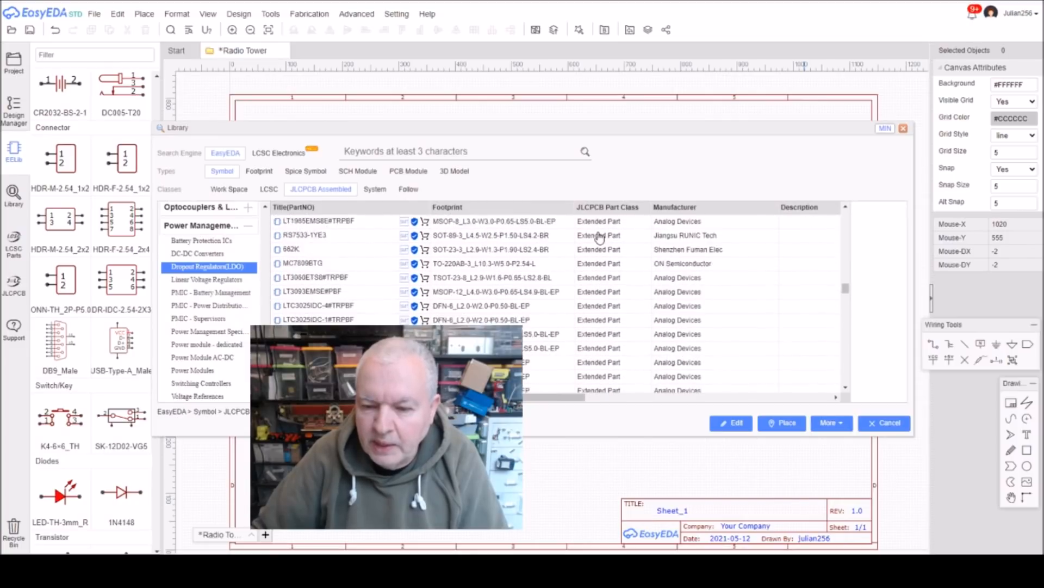
{"action": "scroll", "coordinate": [599, 237], "scroll_direction": "down", "scroll_amount": 5}
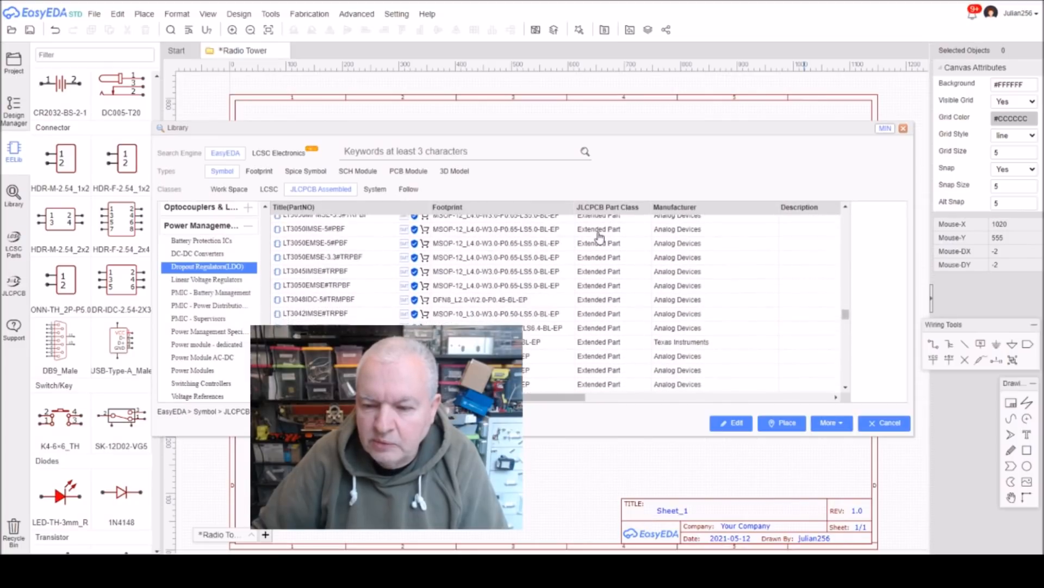
{"action": "scroll", "coordinate": [600, 237], "scroll_direction": "down", "scroll_amount": 3}
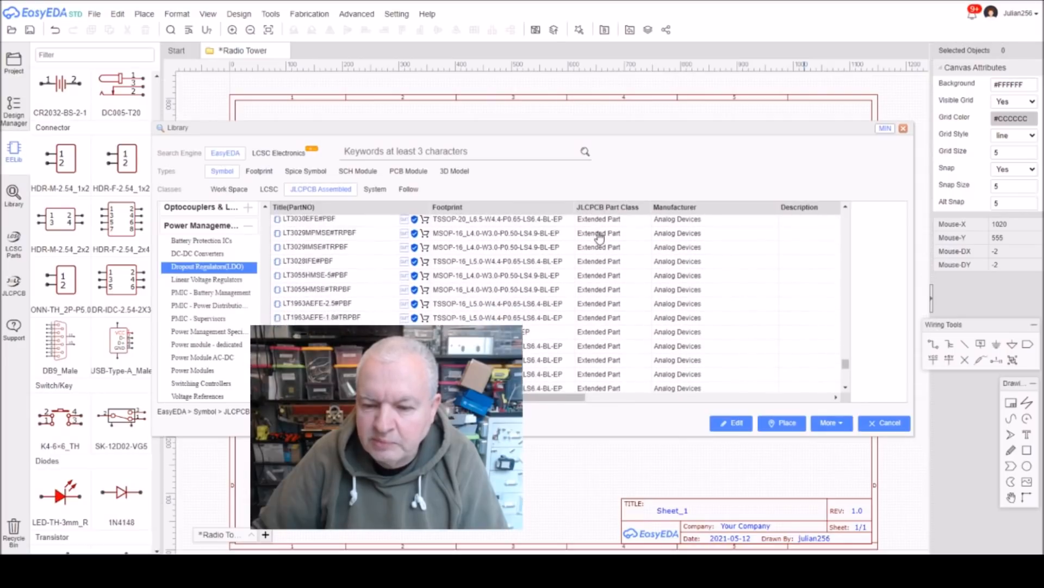
{"action": "scroll", "coordinate": [600, 236], "scroll_direction": "down", "scroll_amount": 3}
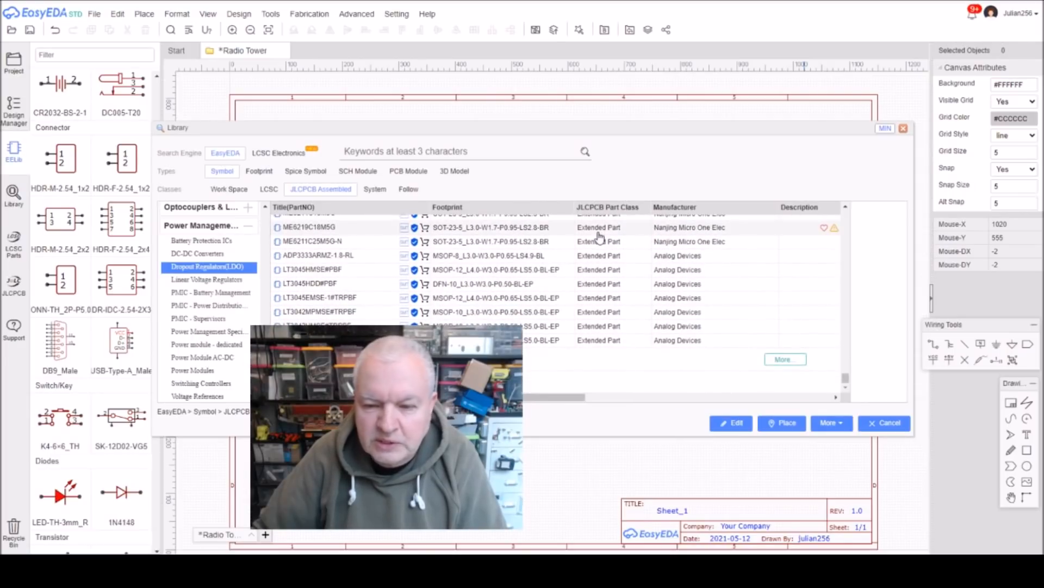
{"action": "left_click", "coordinate": [195, 279]}
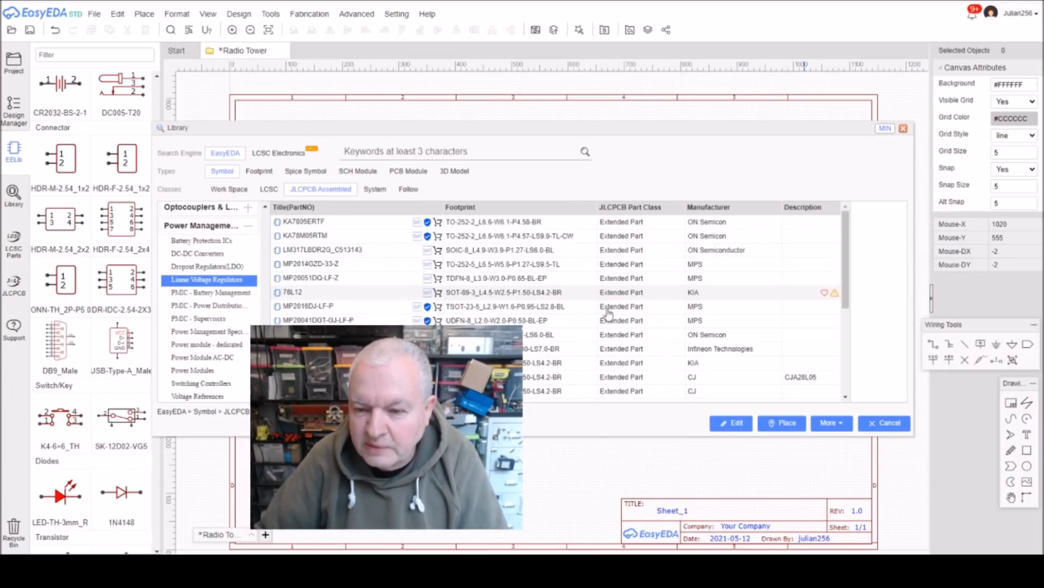
{"action": "scroll", "coordinate": [599, 310], "scroll_direction": "down", "scroll_amount": 3}
{"action": "scroll", "coordinate": [631, 314], "scroll_direction": "up", "scroll_amount": 4}
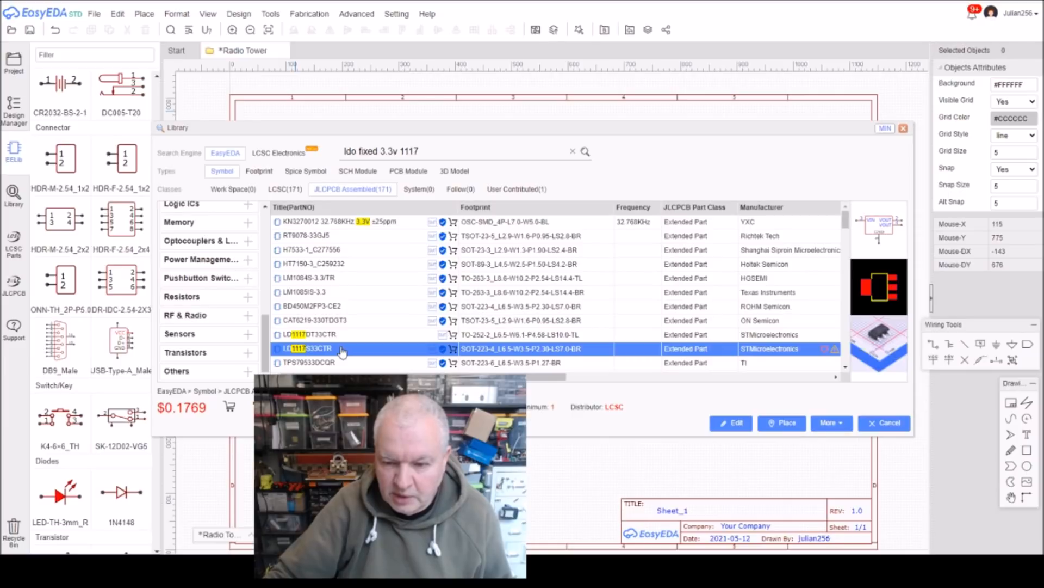
Step: Place the selected LD1117S33CTR regulator on the schematic below the two-pin header, between the five-pin and 2x4 headers
{"action": "left_click", "coordinate": [781, 423]}
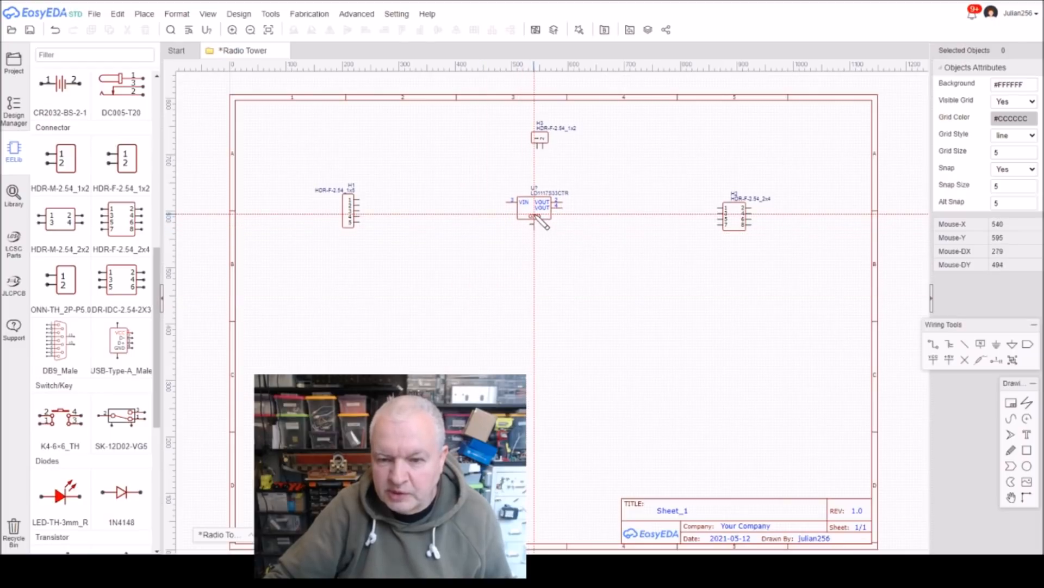
{"action": "left_click", "coordinate": [532, 215]}
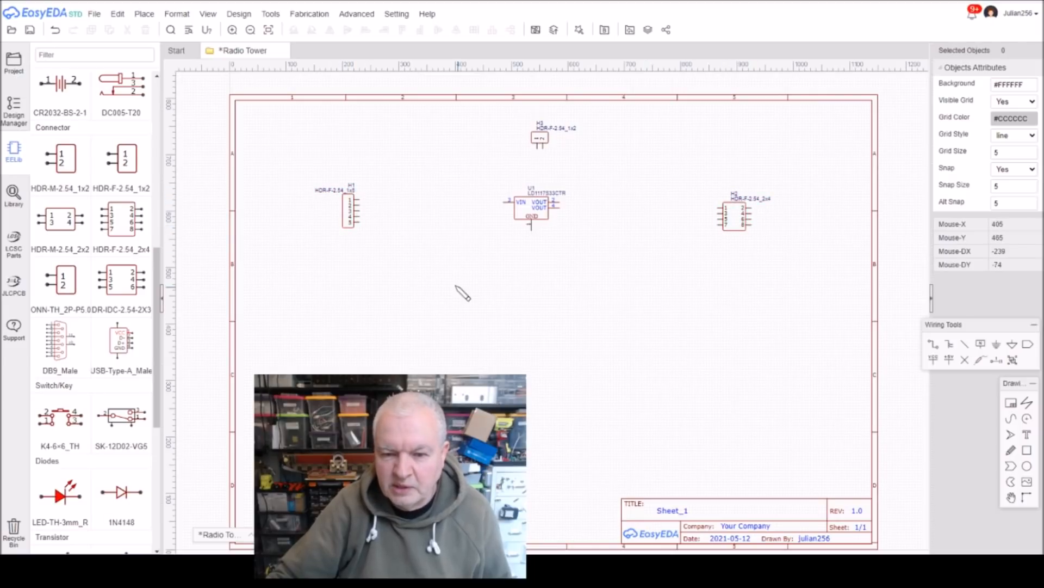
Step: Move the five-pin header below the regulator and 2x4 header with pins up, and the two-pin header left of the regulator with pins right
{"action": "left_click_drag", "start_coordinate": [349, 215], "coordinate": [671, 299]}
{"action": "key", "text": "space"}
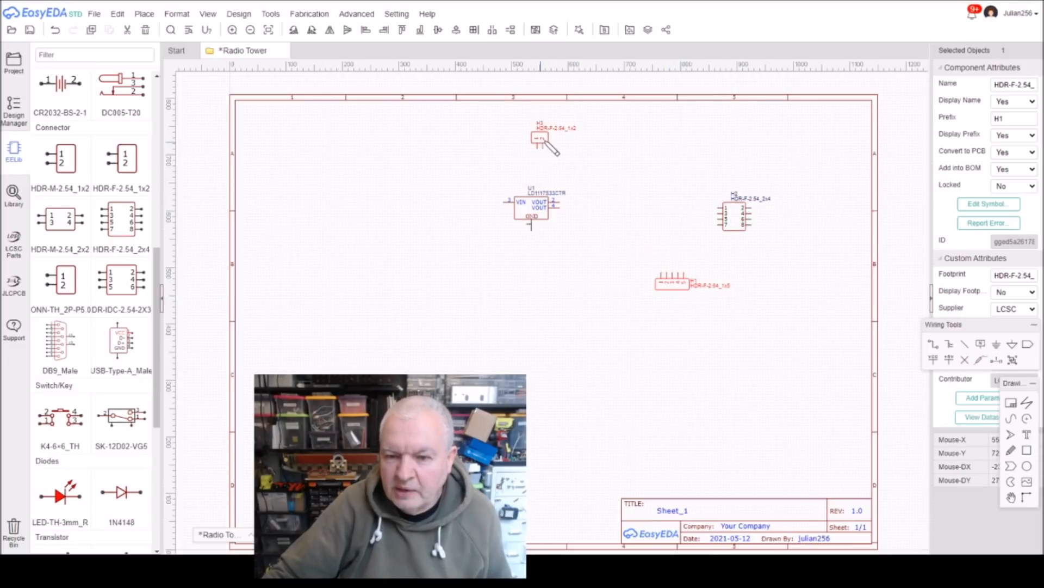
{"action": "left_click_drag", "start_coordinate": [555, 147], "coordinate": [354, 205]}
{"action": "key", "text": "space"}
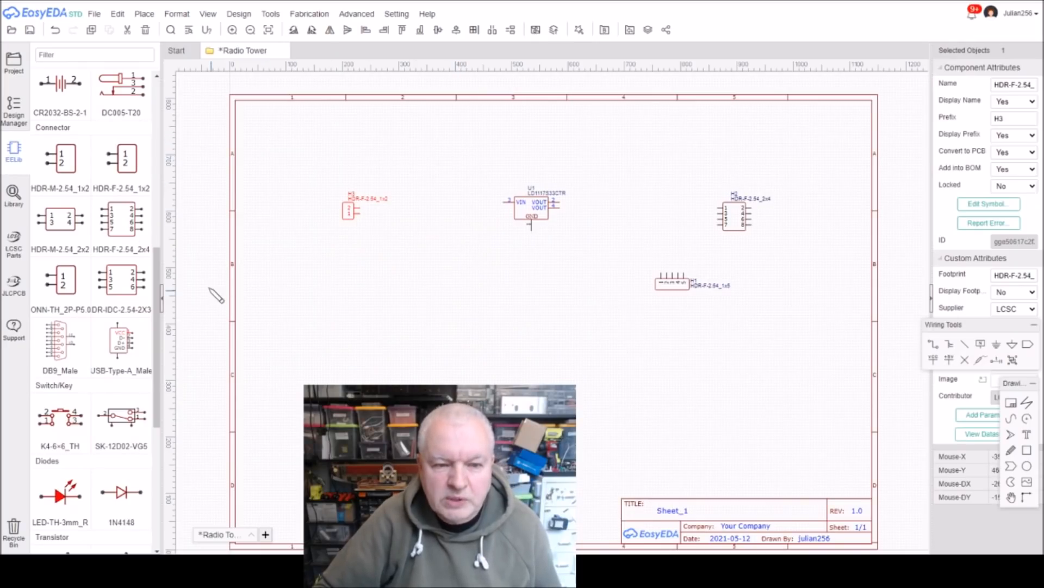
Step: Open the parts library and examine the through-hole multilayer ceramic capacitors under JLCPCB Assembled
{"action": "left_click", "coordinate": [13, 195]}
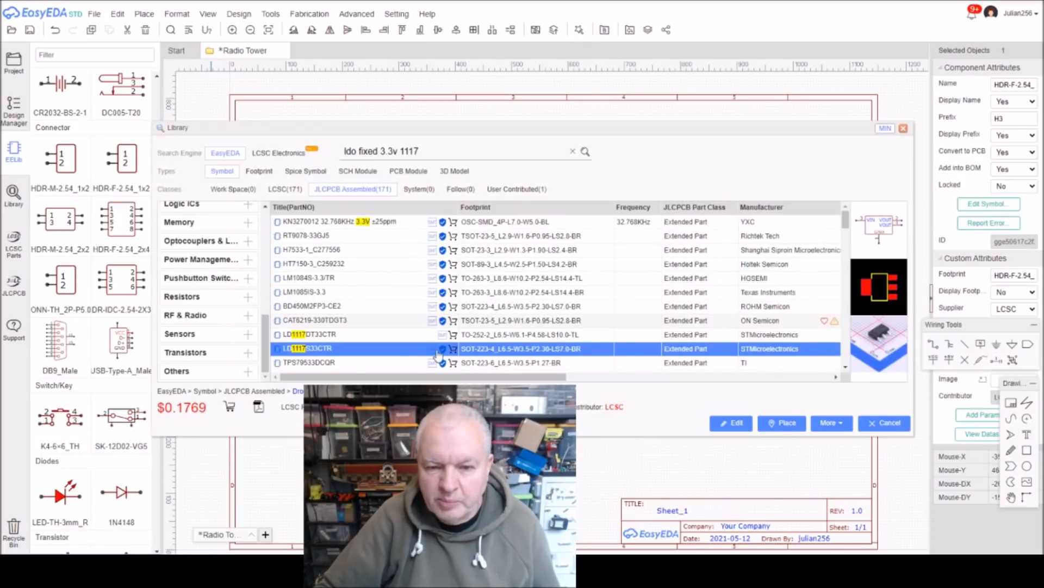
{"action": "scroll", "coordinate": [229, 305], "scroll_direction": "up", "scroll_amount": 10}
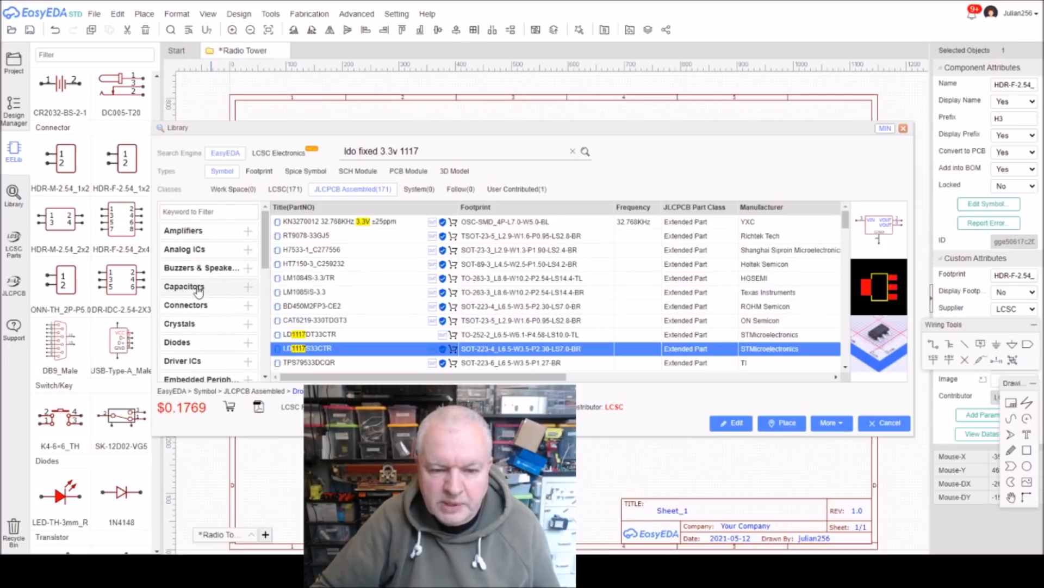
{"action": "left_click", "coordinate": [199, 288]}
{"action": "scroll", "coordinate": [218, 315], "scroll_direction": "down", "scroll_amount": 2}
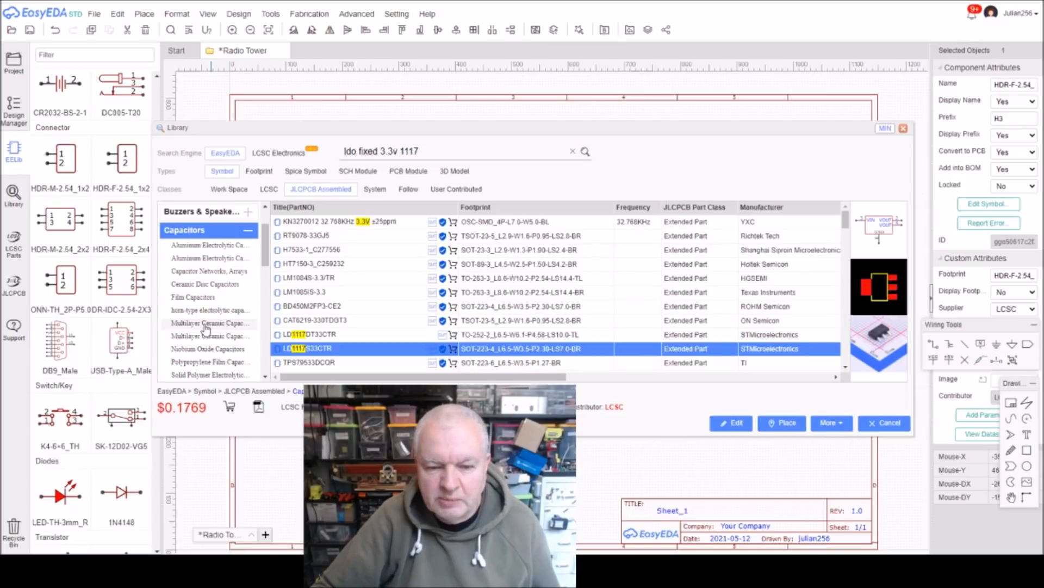
{"action": "left_click", "coordinate": [206, 323]}
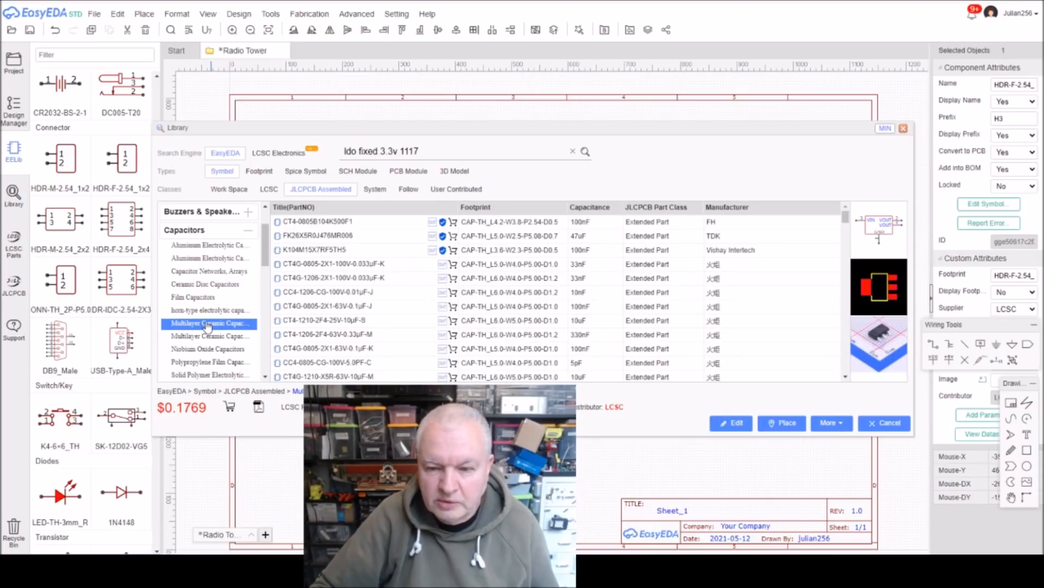
{"action": "scroll", "coordinate": [643, 291], "scroll_direction": "down", "scroll_amount": 3}
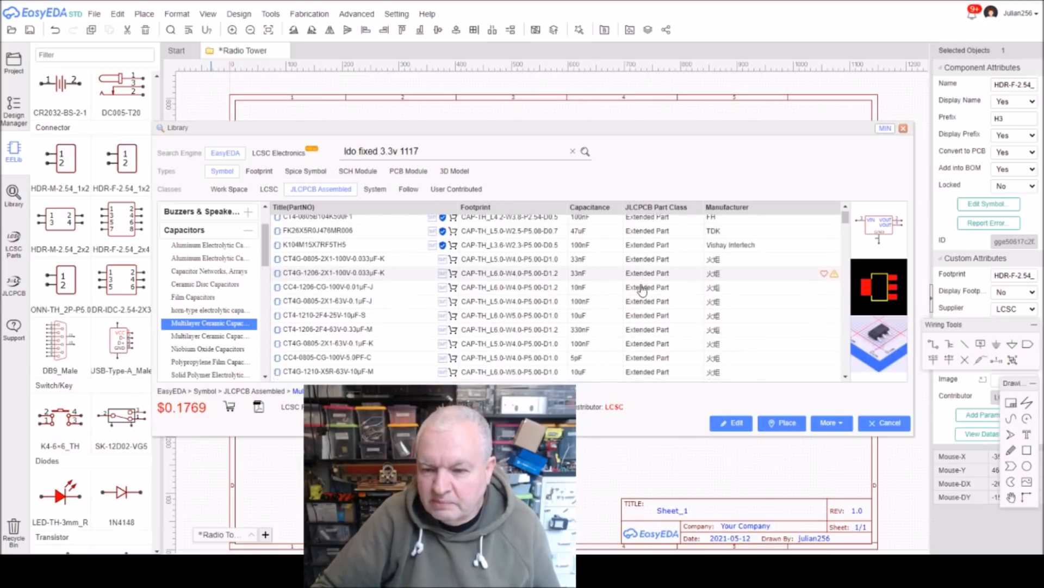
{"action": "scroll", "coordinate": [643, 291], "scroll_direction": "down", "scroll_amount": 5}
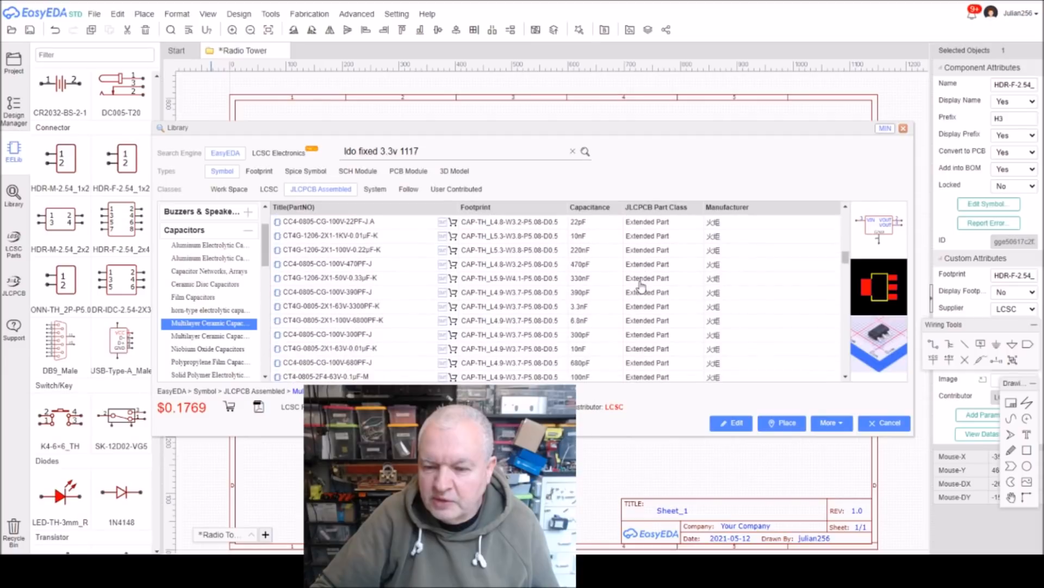
{"action": "scroll", "coordinate": [642, 288], "scroll_direction": "down", "scroll_amount": 5}
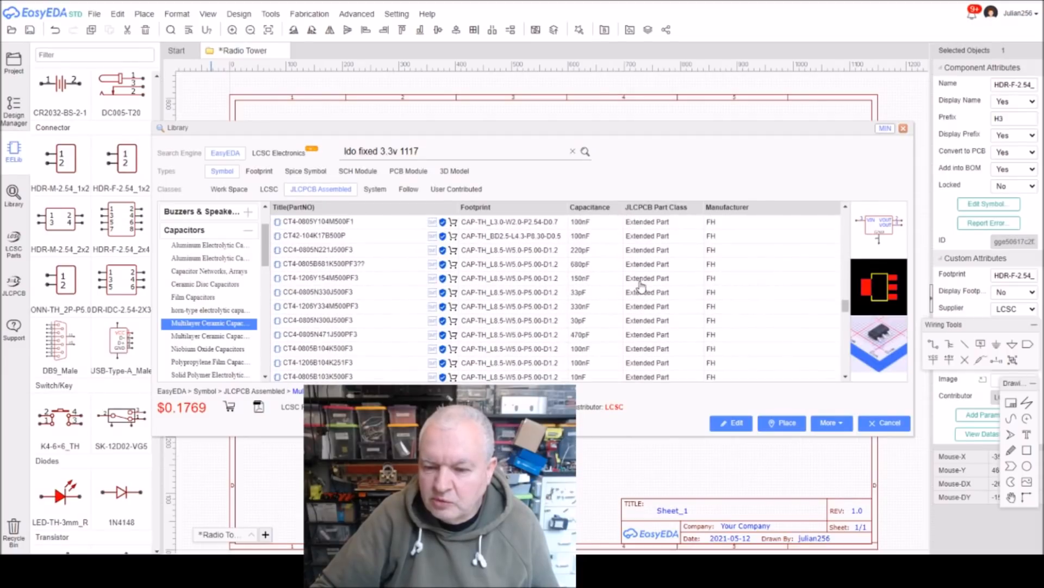
{"action": "scroll", "coordinate": [642, 287], "scroll_direction": "down", "scroll_amount": 5}
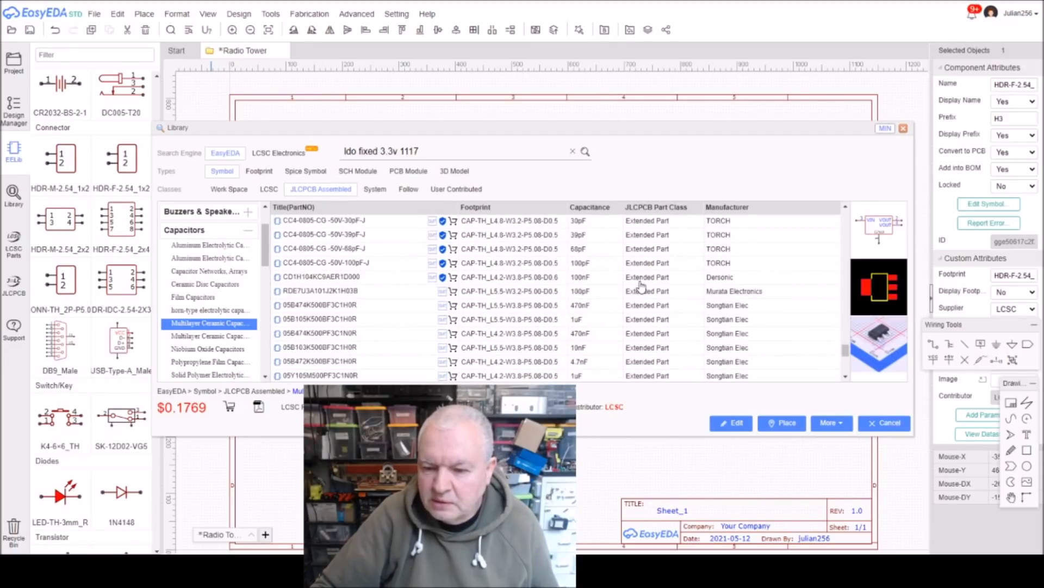
{"action": "scroll", "coordinate": [642, 287], "scroll_direction": "down", "scroll_amount": 3}
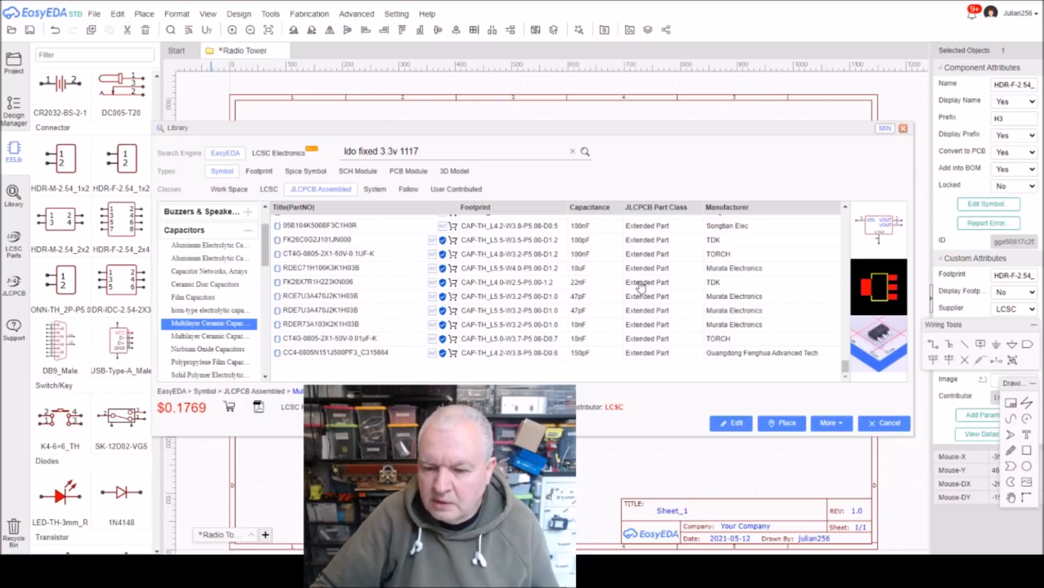
Step: Examine the surface-mount multilayer ceramic capacitor list, comparing capacitances, footprints and JLCPCB part classes
{"action": "left_click", "coordinate": [199, 340]}
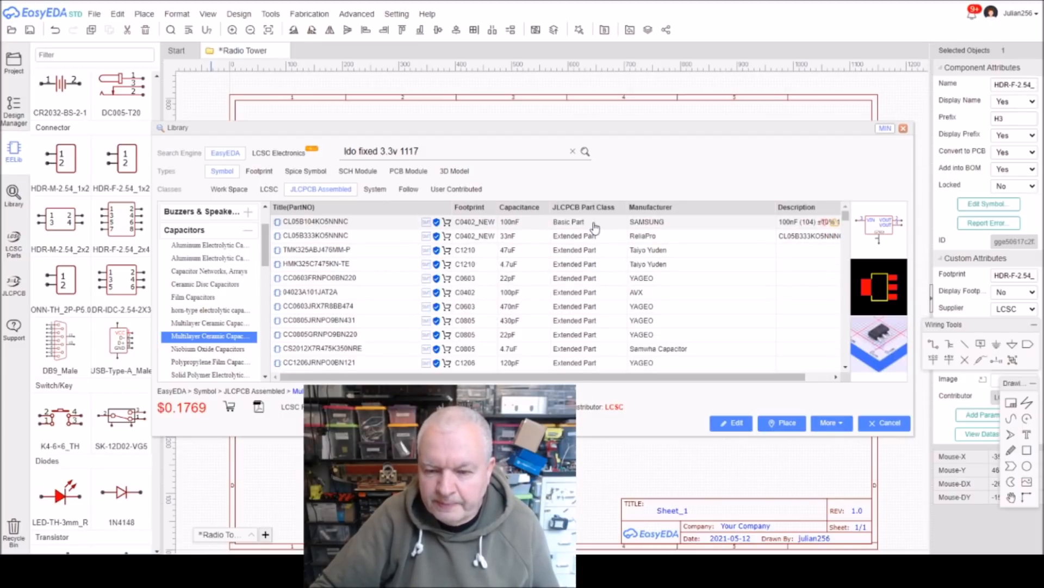
{"action": "scroll", "coordinate": [595, 227], "scroll_direction": "down", "scroll_amount": 10}
{"action": "scroll", "coordinate": [595, 228], "scroll_direction": "down", "scroll_amount": 10}
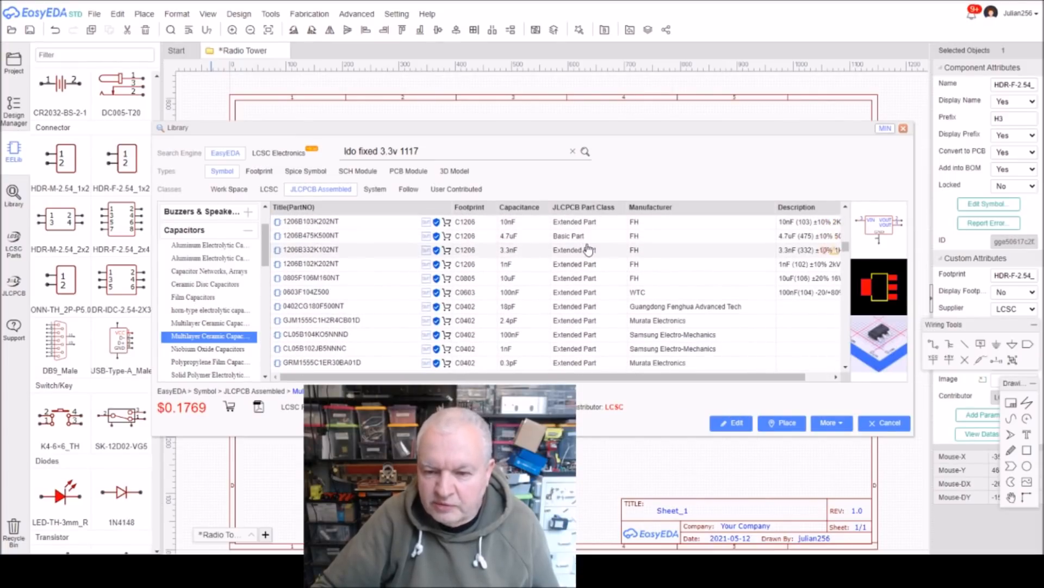
{"action": "scroll", "coordinate": [590, 244], "scroll_direction": "up", "scroll_amount": 2}
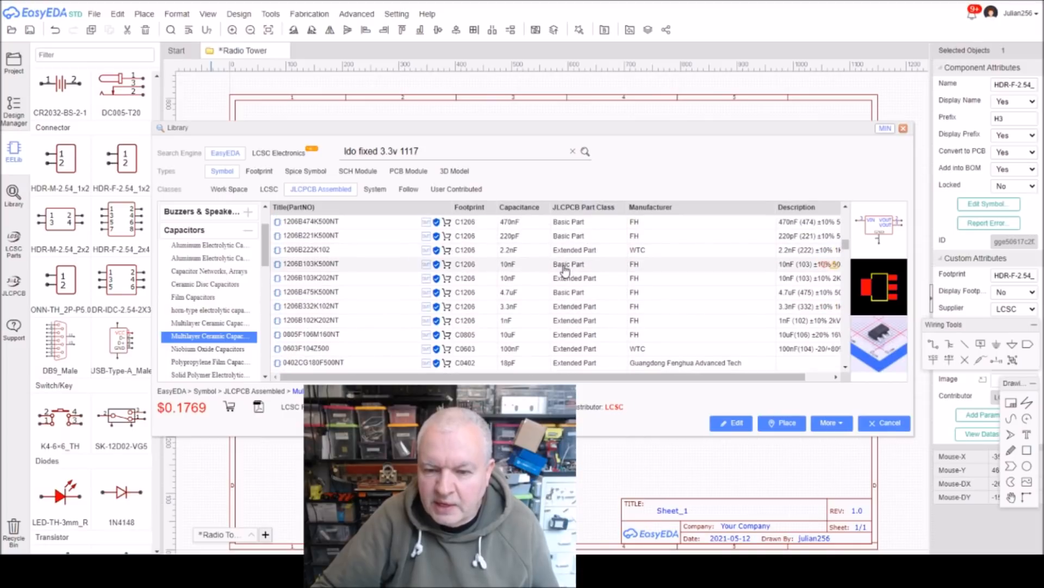
{"action": "scroll", "coordinate": [571, 257], "scroll_direction": "up", "scroll_amount": 1}
{"action": "scroll", "coordinate": [571, 257], "scroll_direction": "down", "scroll_amount": 2}
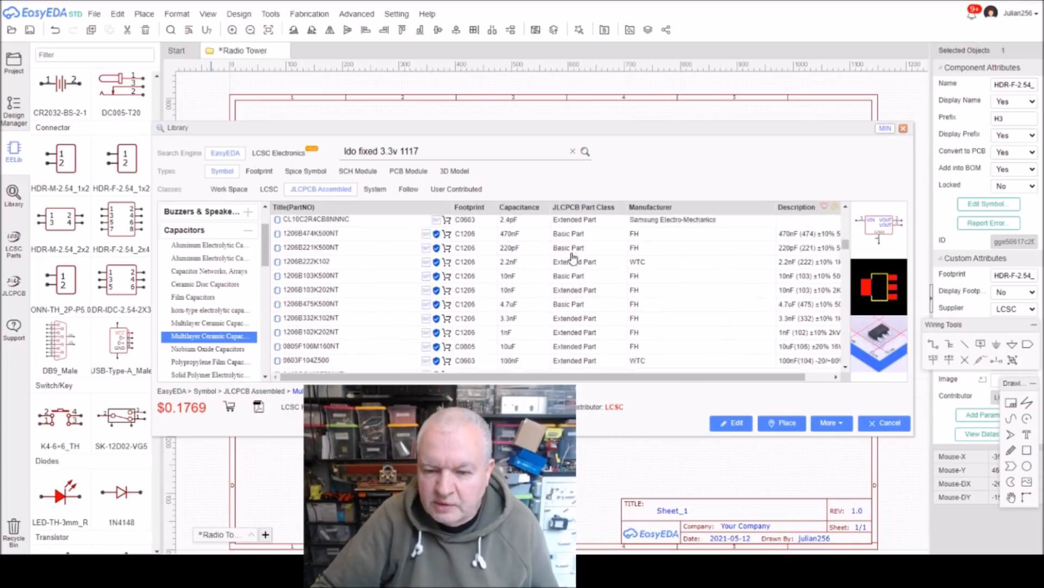
{"action": "scroll", "coordinate": [573, 257], "scroll_direction": "down", "scroll_amount": 5}
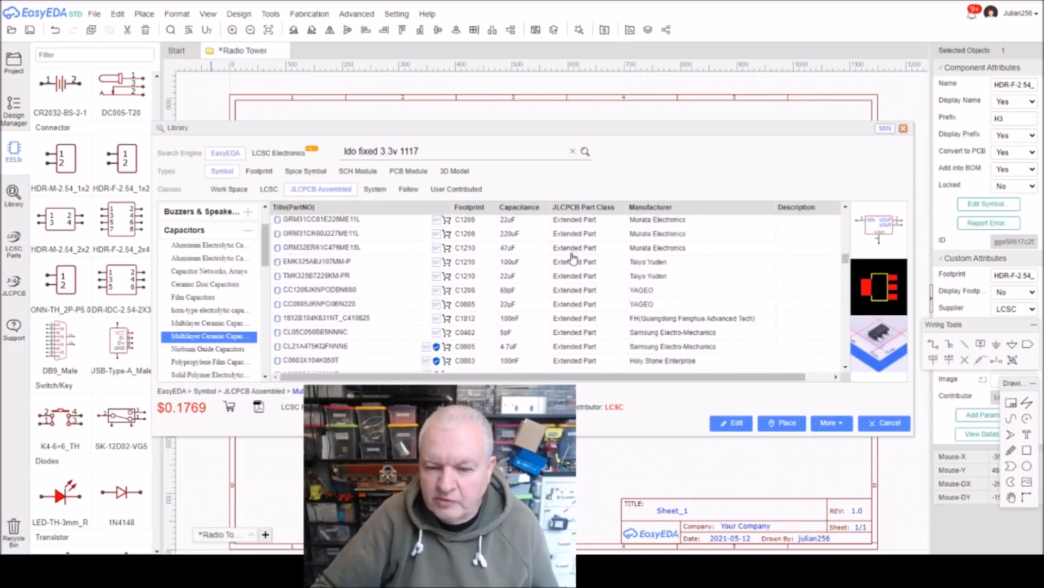
{"action": "scroll", "coordinate": [573, 256], "scroll_direction": "down", "scroll_amount": 6}
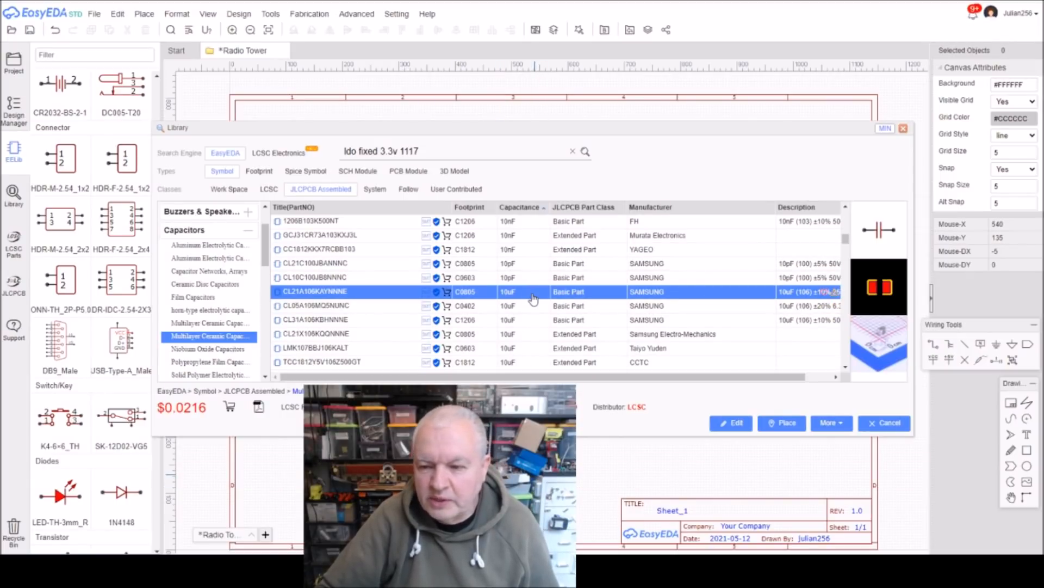
Step: Find and select the Samsung 100nF capacitor with the C0805 footprint in the multilayer ceramic capacitor list
{"action": "scroll", "coordinate": [533, 298], "scroll_direction": "down", "scroll_amount": 5}
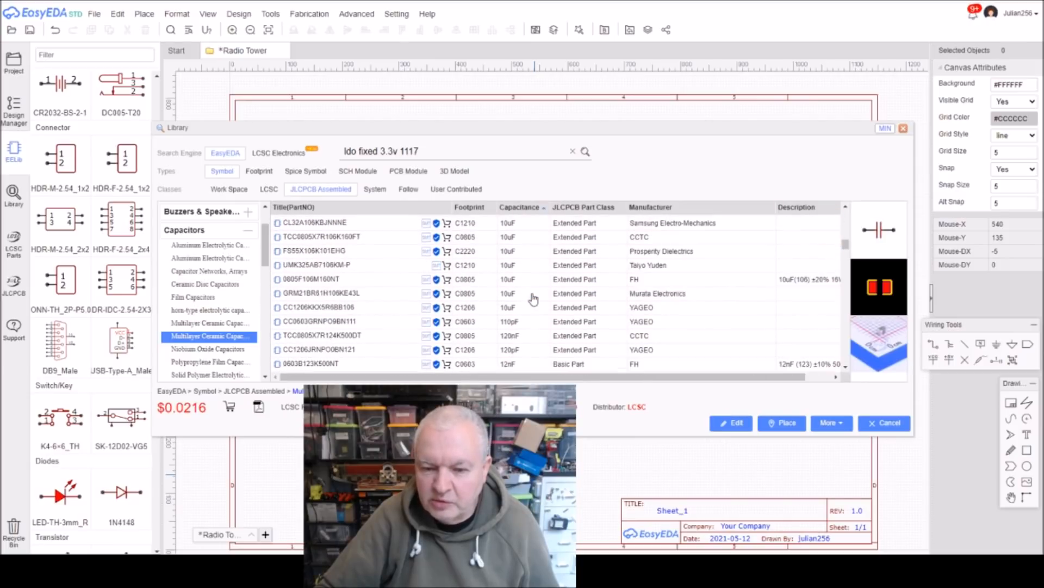
{"action": "scroll", "coordinate": [533, 298], "scroll_direction": "up", "scroll_amount": 3}
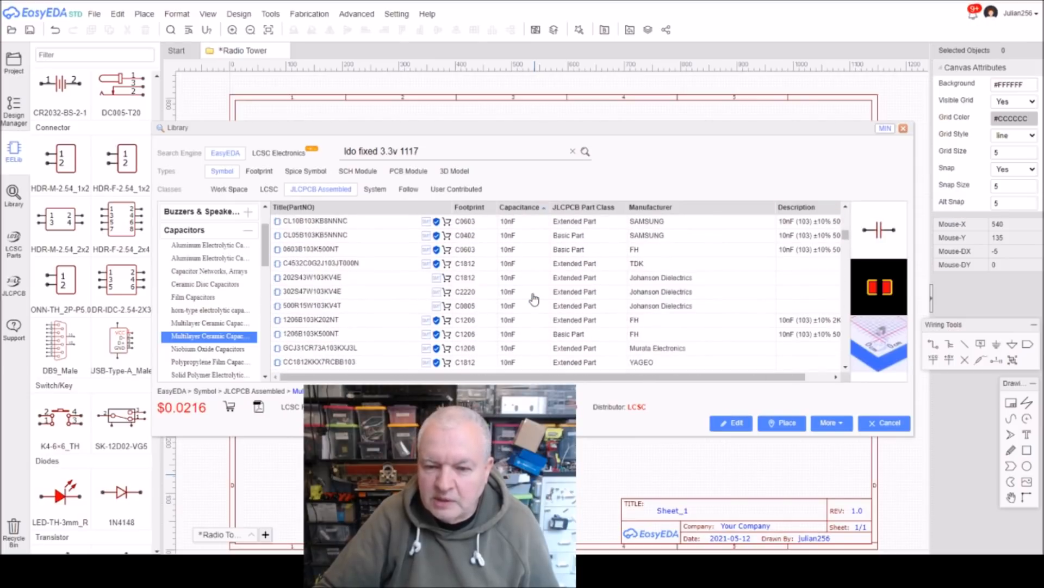
{"action": "scroll", "coordinate": [534, 298], "scroll_direction": "up", "scroll_amount": 1}
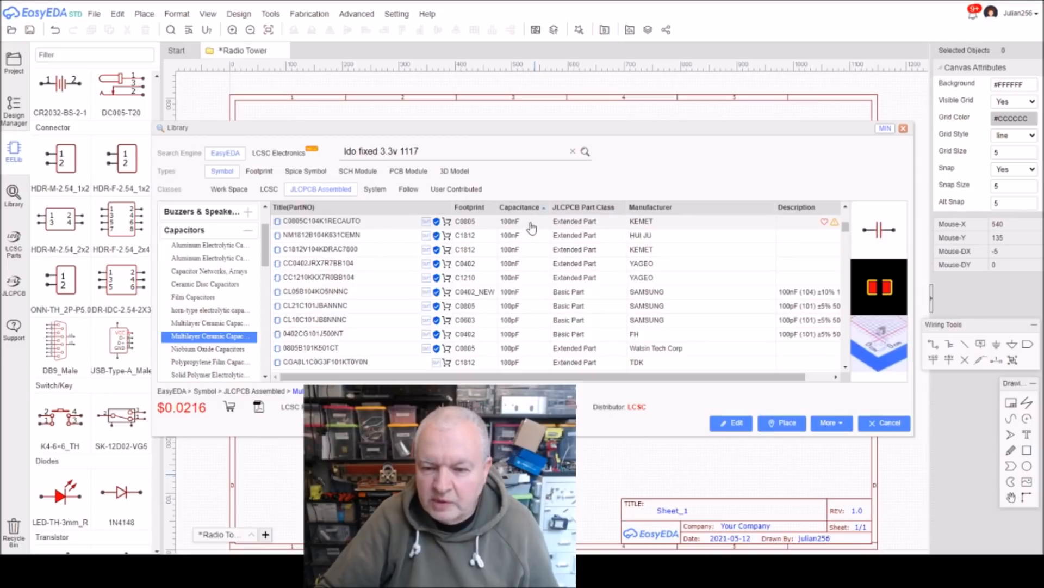
{"action": "scroll", "coordinate": [532, 241], "scroll_direction": "up", "scroll_amount": 3}
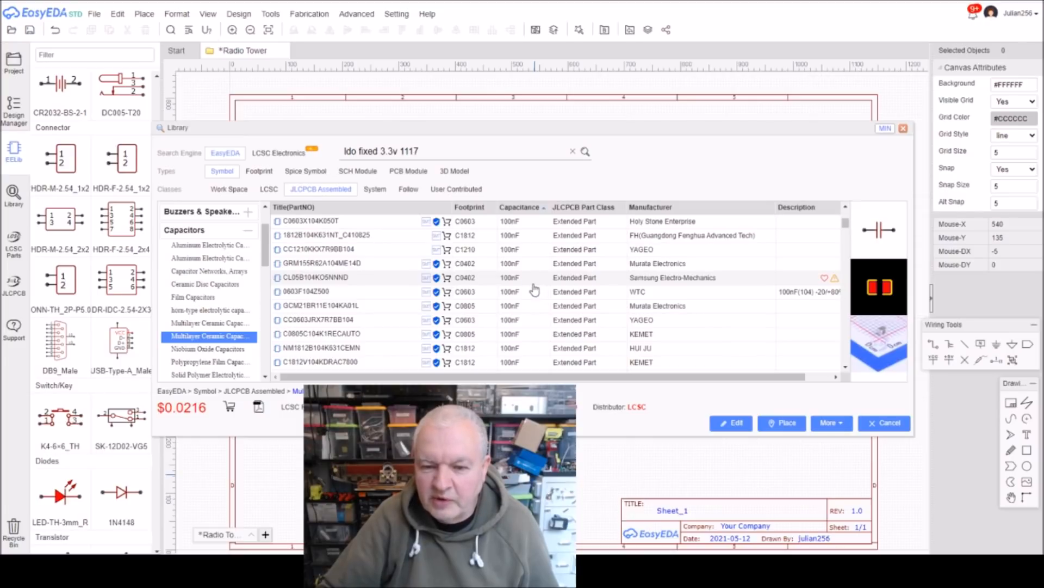
{"action": "scroll", "coordinate": [535, 290], "scroll_direction": "up", "scroll_amount": 3}
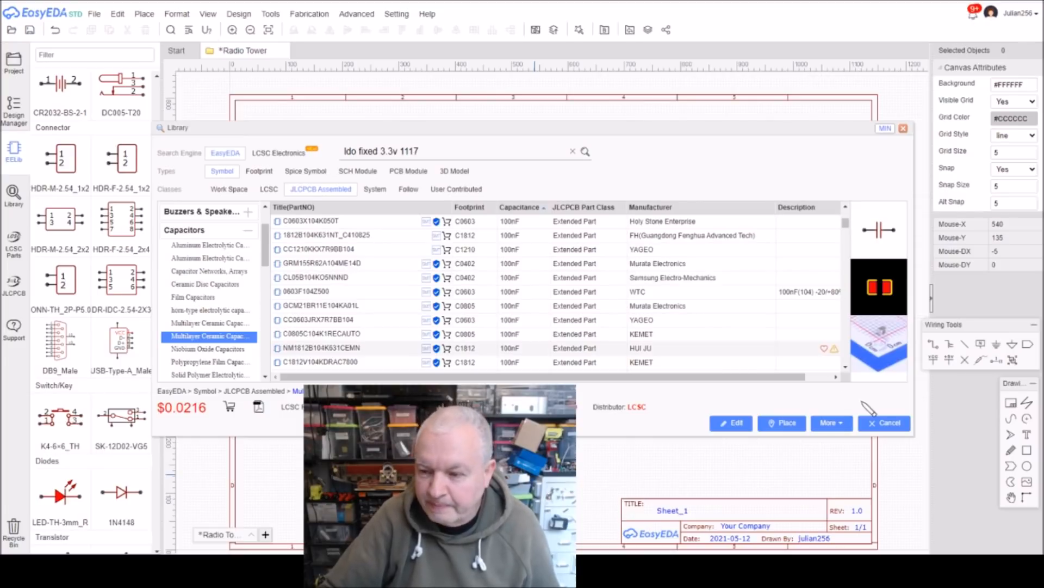
{"action": "left_click", "coordinate": [480, 264]}
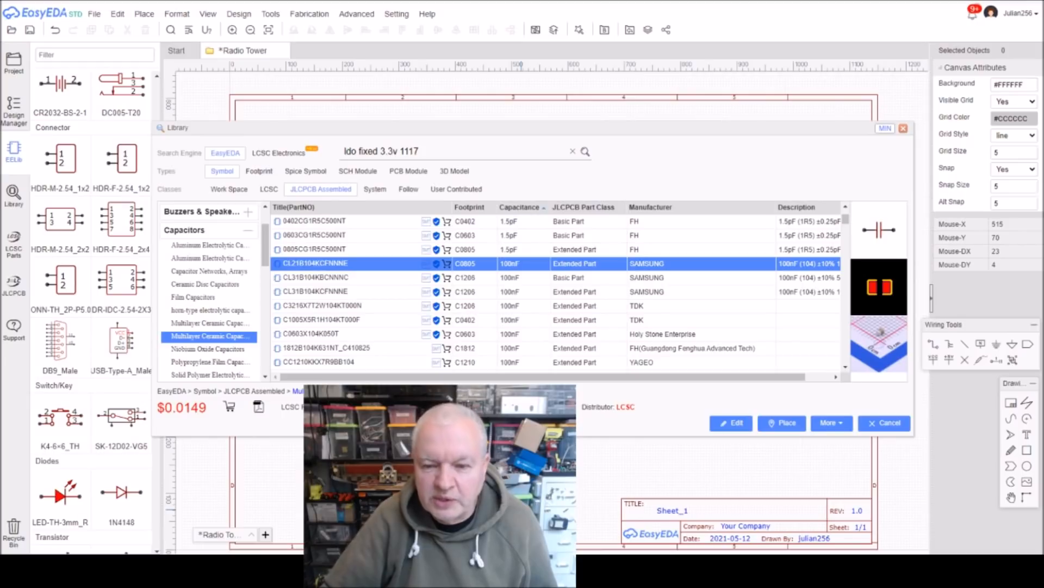
Step: Find and select a 10nF capacitor with the C0805 footprint in the multilayer ceramic capacitor list
{"action": "scroll", "coordinate": [539, 301], "scroll_direction": "down", "scroll_amount": 3}
{"action": "scroll", "coordinate": [539, 300], "scroll_direction": "down", "scroll_amount": 3}
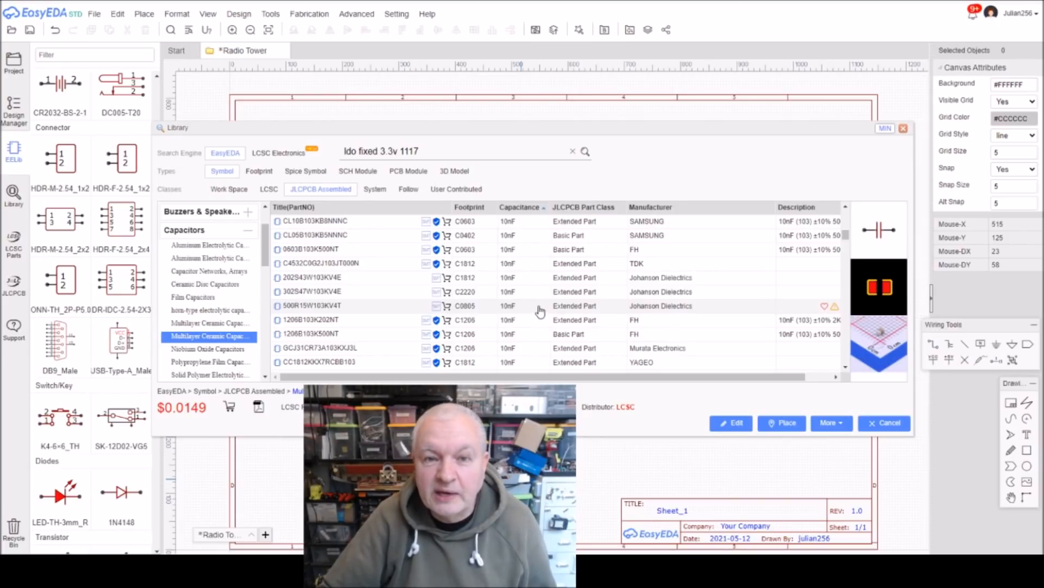
{"action": "scroll", "coordinate": [489, 272], "scroll_direction": "up", "scroll_amount": 2}
{"action": "left_click", "coordinate": [484, 263]}
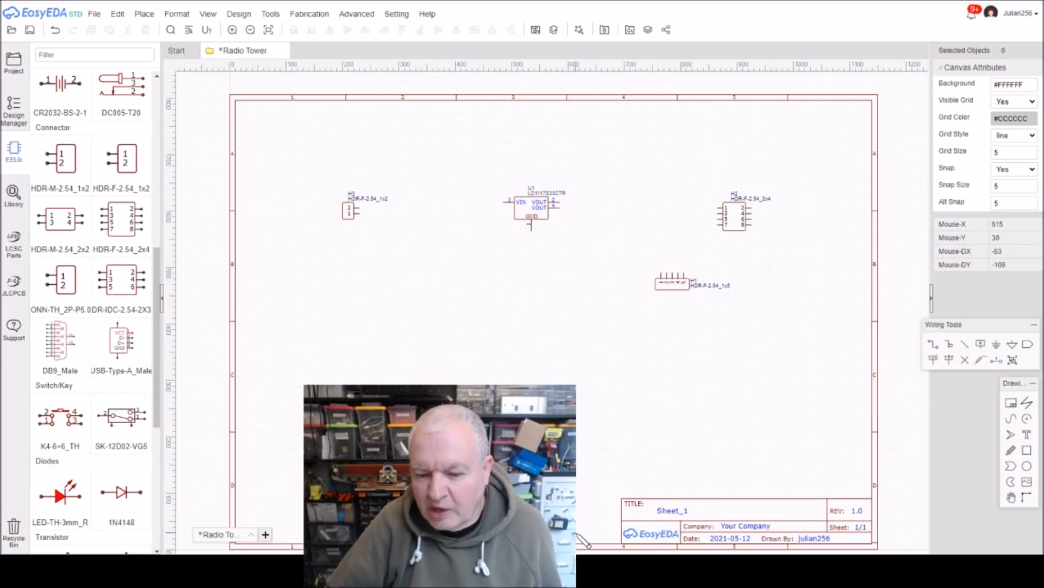
Step: Paste the group of four capacitors onto the schematic below the space between the two-pin header and the regulator
{"action": "key", "text": "ctrl+a"}
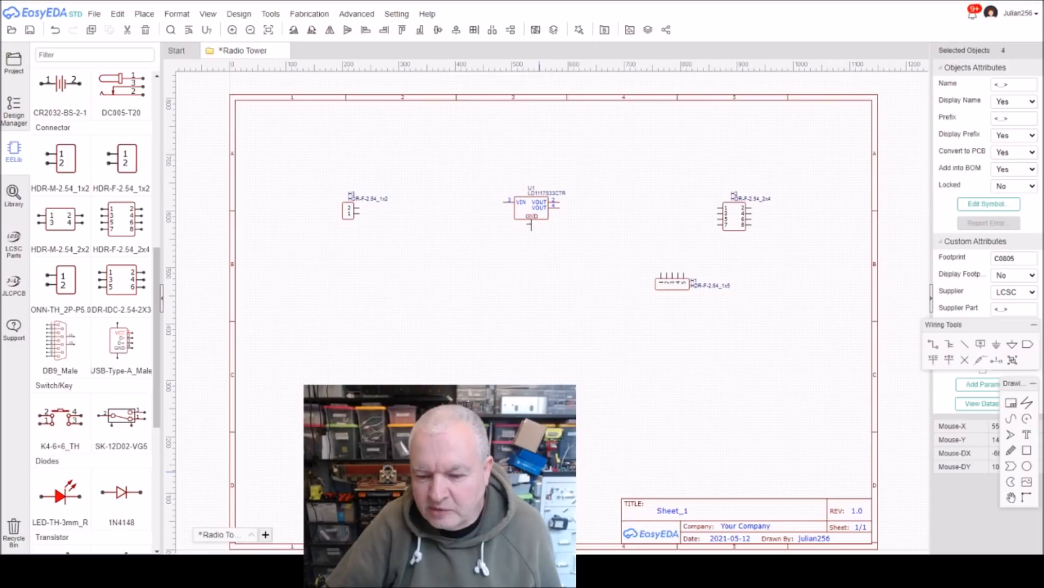
{"action": "key", "text": "ctrl+v"}
{"action": "left_click", "coordinate": [475, 244]}
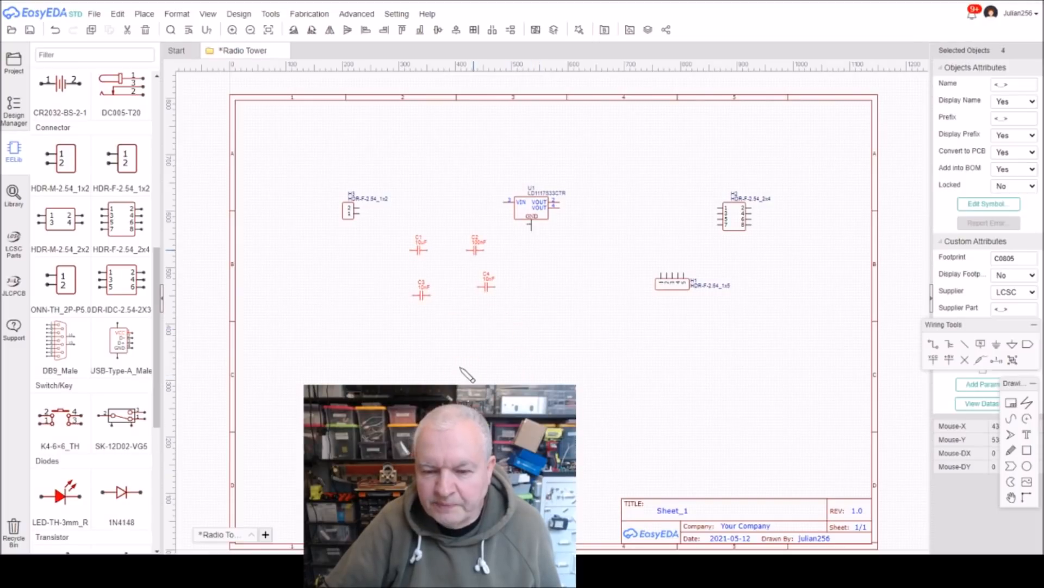
{"action": "left_click", "coordinate": [526, 365]}
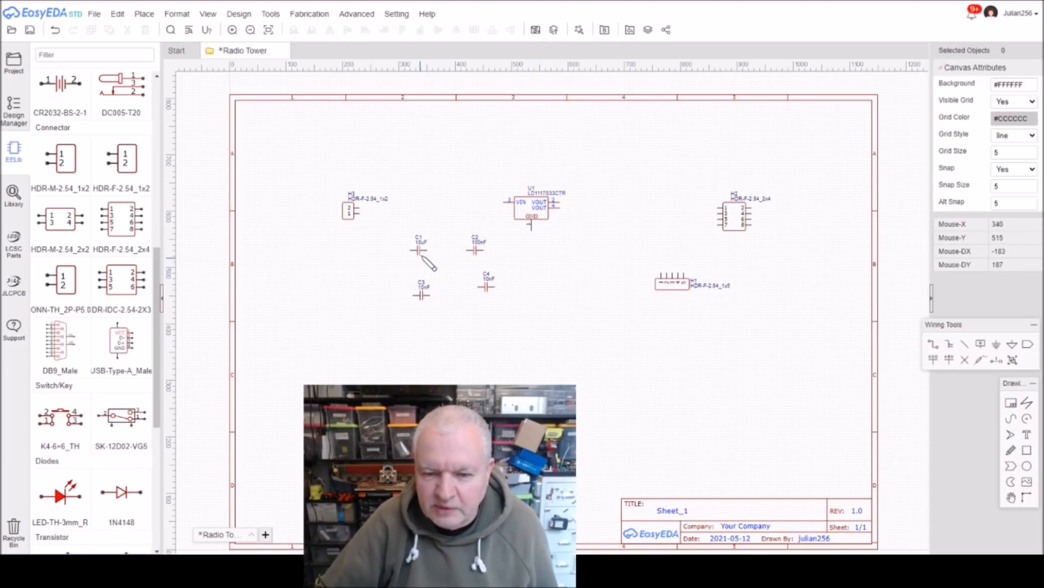
Step: Turn the 10uF capacitor C1 and the 10nF capacitor C3 upright and place them between the regulator and the 2x4 header
{"action": "left_click_drag", "start_coordinate": [423, 254], "coordinate": [626, 214]}
{"action": "key", "text": "space"}
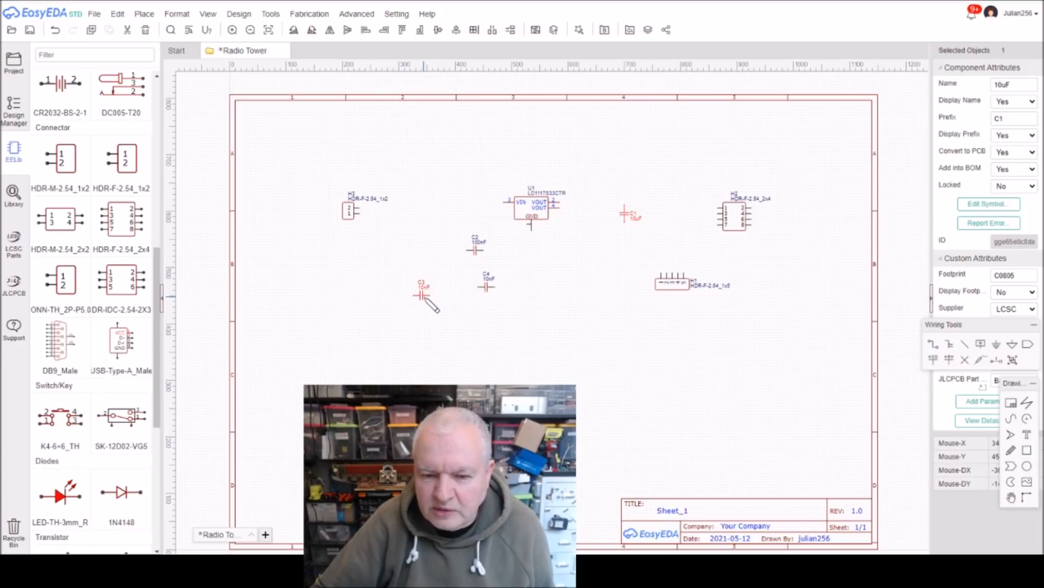
{"action": "left_click_drag", "start_coordinate": [424, 296], "coordinate": [661, 213]}
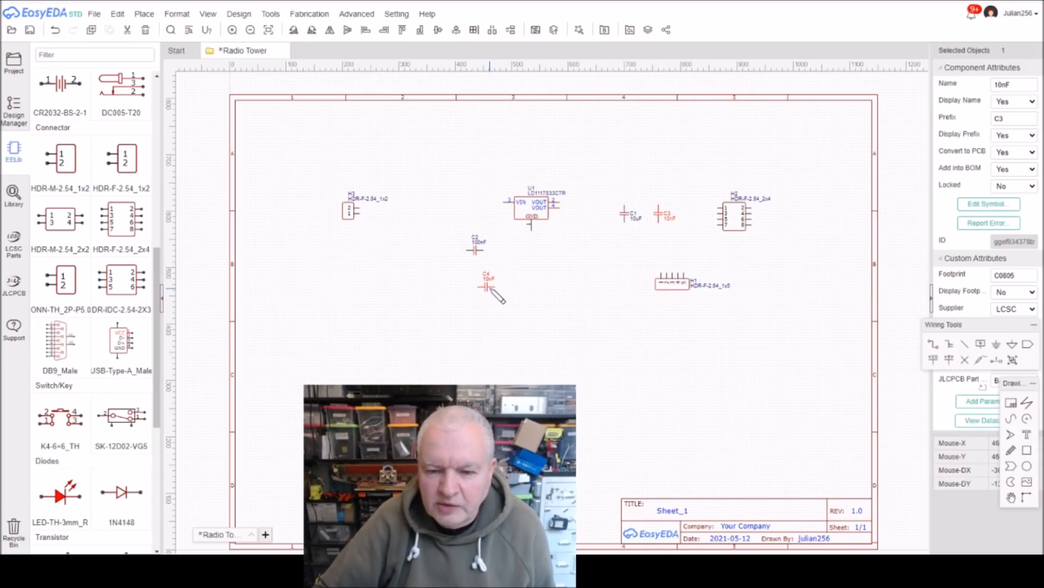
Step: Place 10nF capacitor C4 and 100nF capacitor C2 upright between the two-pin header and the regulator, with C4 nearer the regulator
{"action": "left_click_drag", "start_coordinate": [490, 280], "coordinate": [480, 216]}
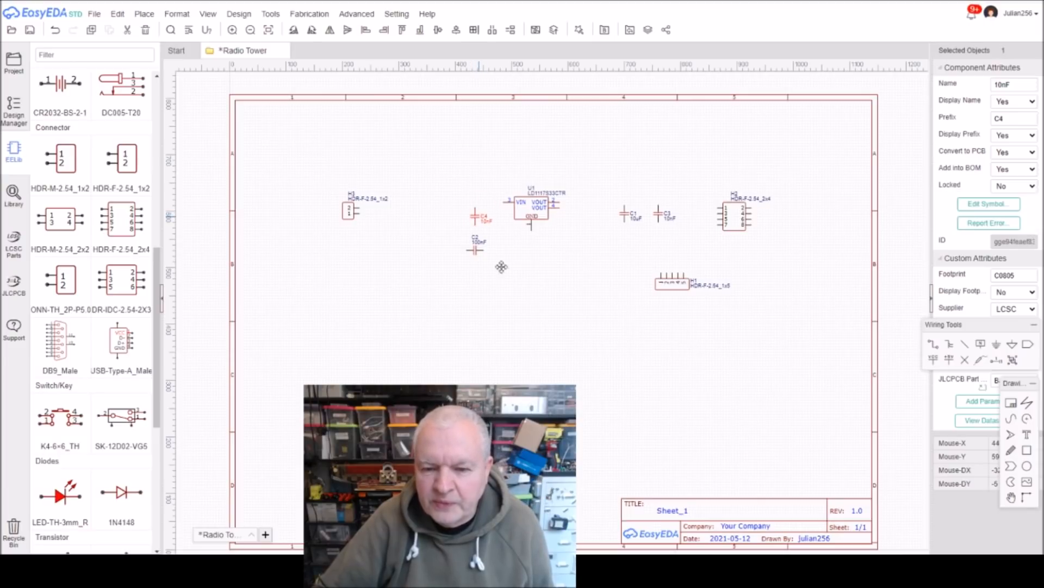
{"action": "left_click_drag", "start_coordinate": [477, 251], "coordinate": [438, 217]}
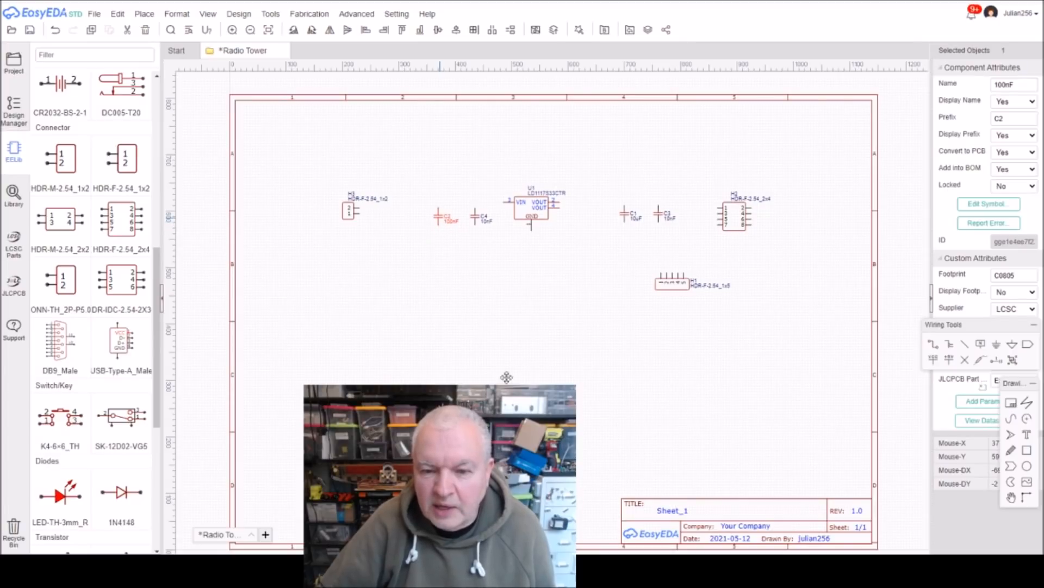
{"action": "left_click", "coordinate": [546, 294]}
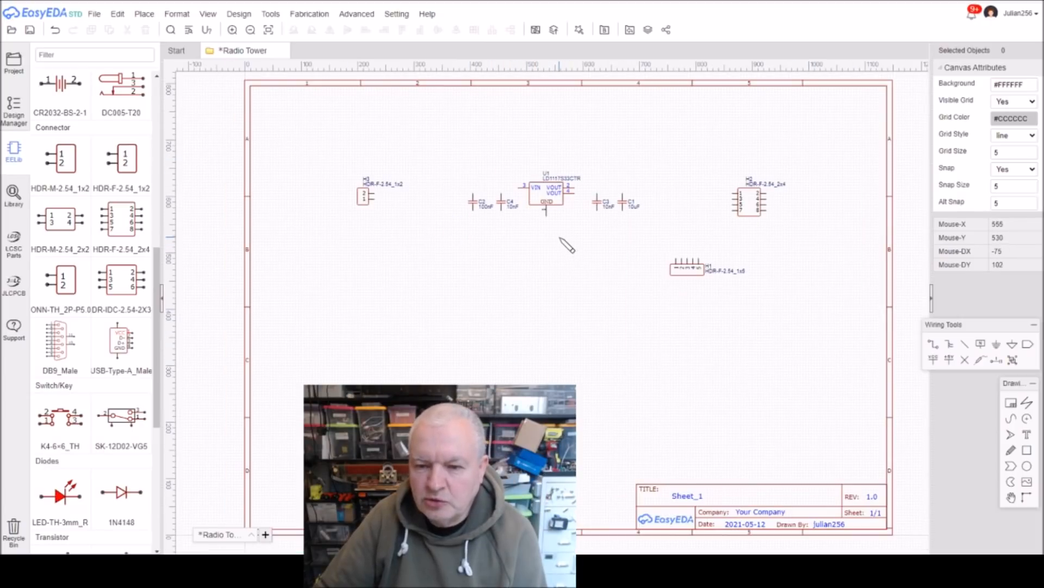
Step: Wire the regulator's VIN pin 3 to the upper pins of capacitors C4 and C2
{"action": "scroll", "coordinate": [566, 246], "scroll_direction": "up", "scroll_amount": 2}
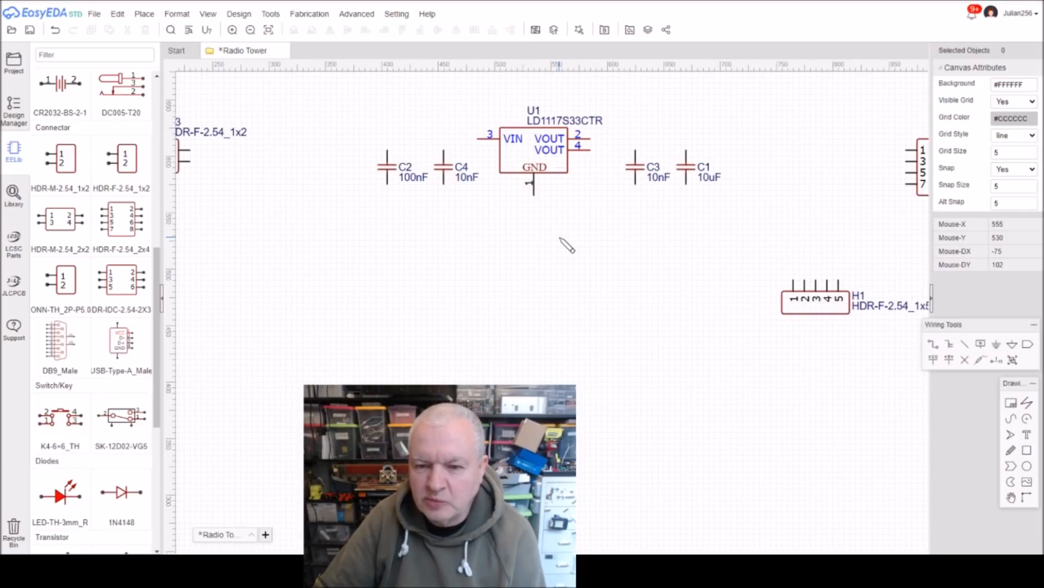
{"action": "scroll", "coordinate": [561, 238], "scroll_direction": "up", "scroll_amount": 2}
{"action": "right_click_drag", "start_coordinate": [595, 184], "coordinate": [611, 291]}
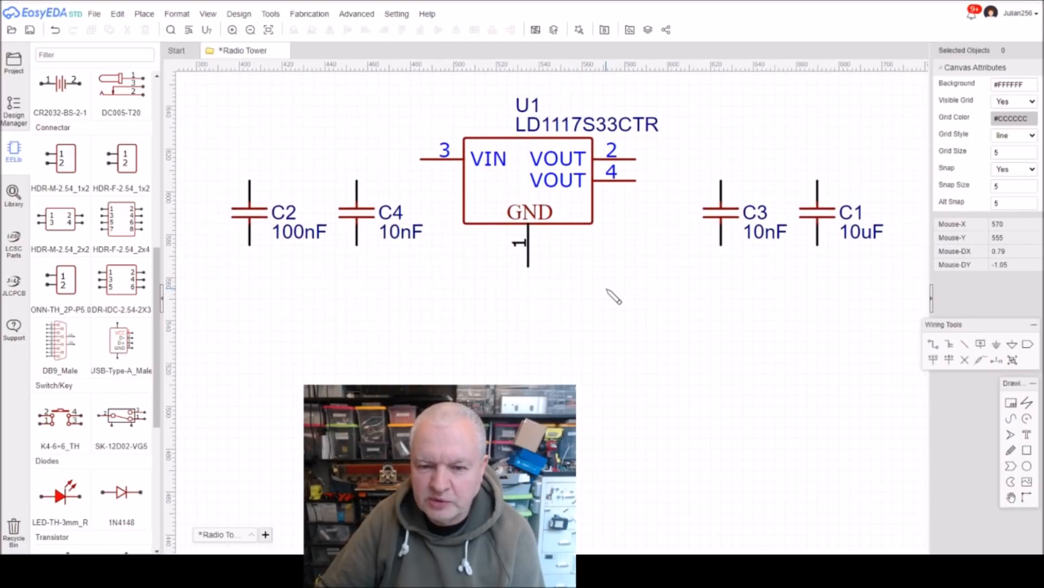
{"action": "left_click", "coordinate": [934, 345]}
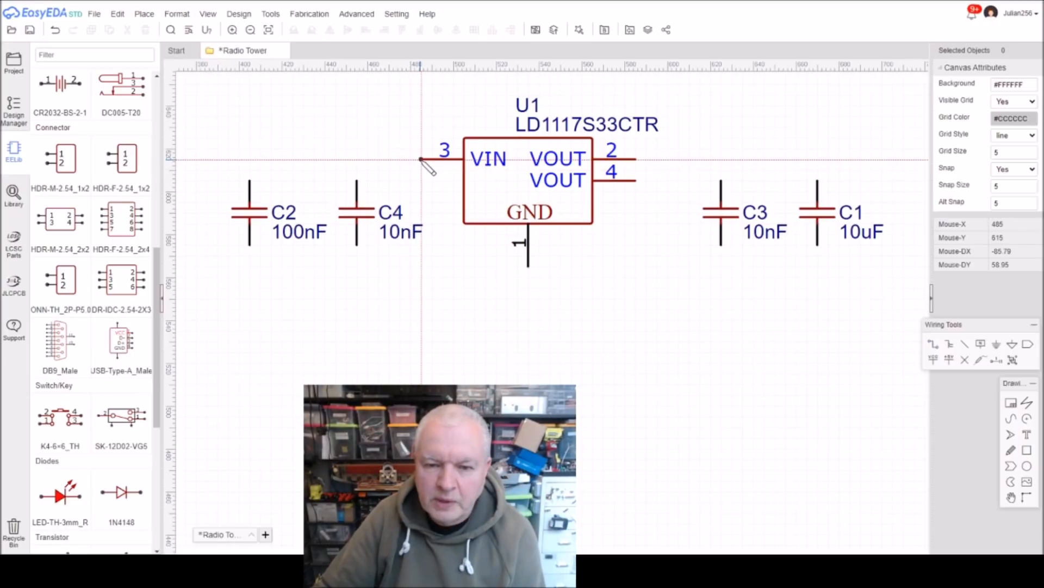
{"action": "left_click", "coordinate": [421, 159]}
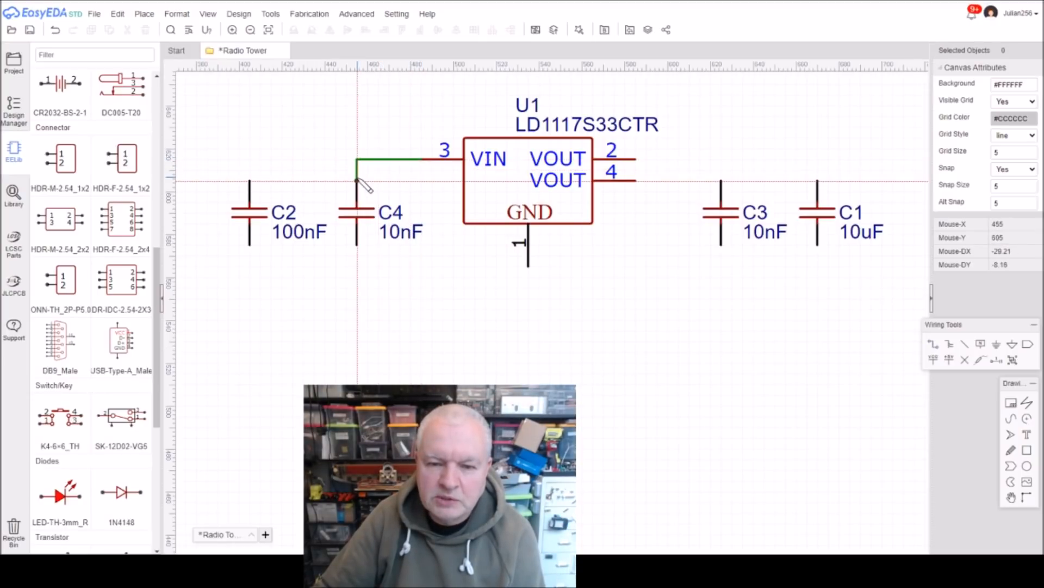
{"action": "left_click", "coordinate": [357, 180]}
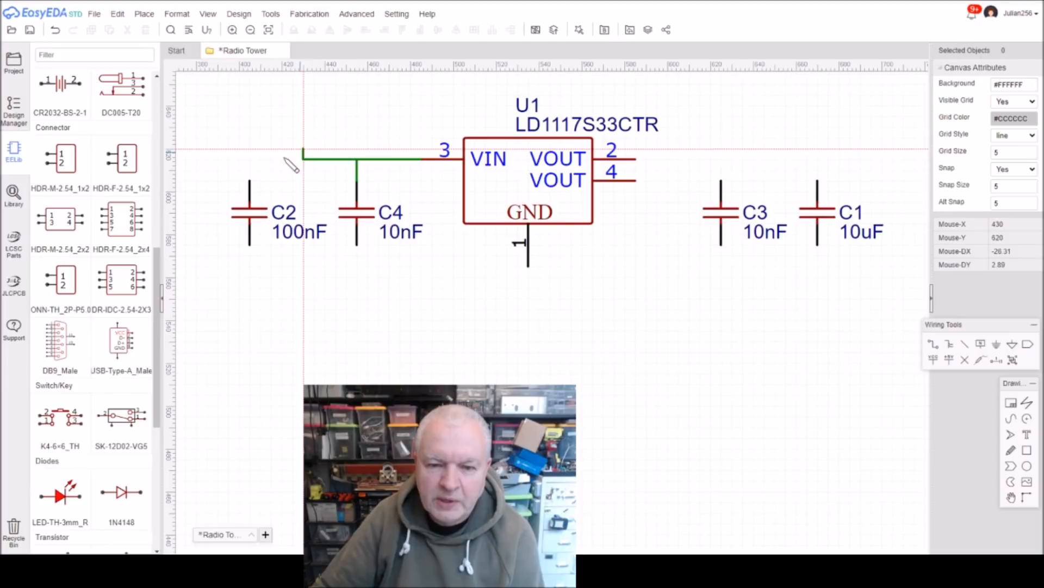
{"action": "left_click", "coordinate": [249, 180]}
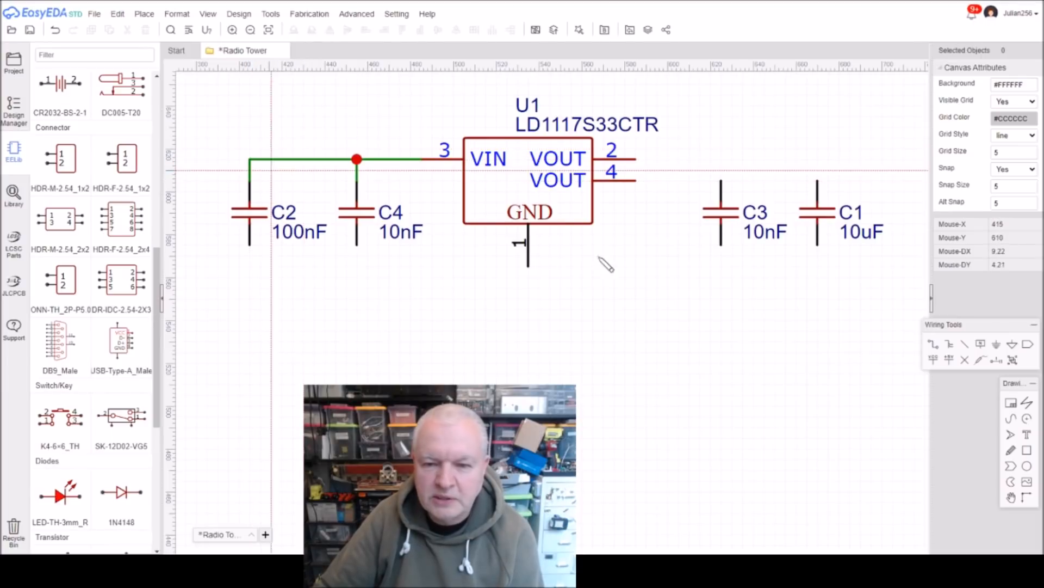
Step: Wire the regulator's VOUT pin 2 to the upper pins of capacitors C3 and C1
{"action": "left_click", "coordinate": [636, 159]}
{"action": "left_click", "coordinate": [721, 180]}
{"action": "left_click", "coordinate": [722, 160]}
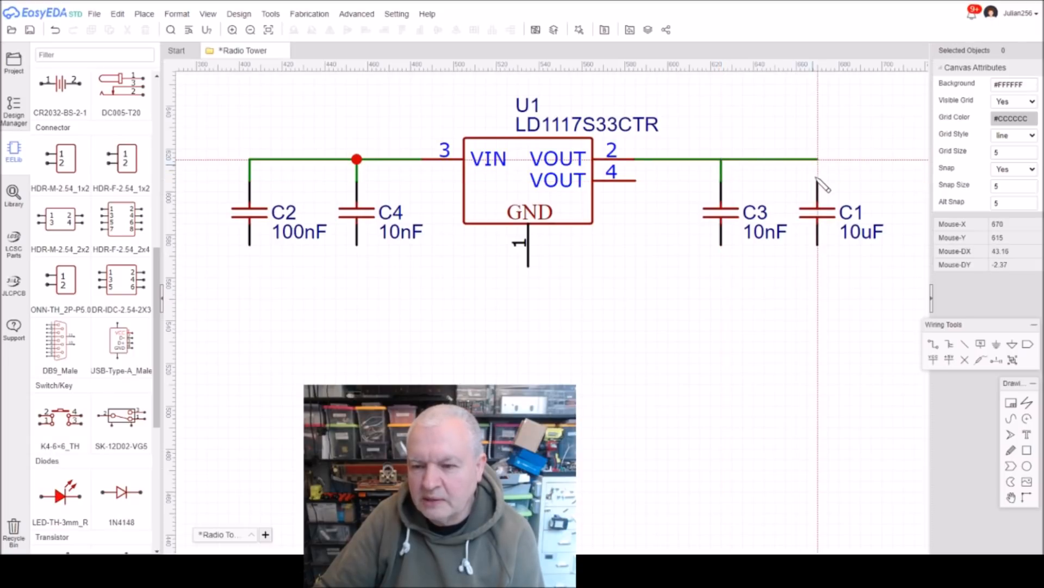
{"action": "left_click", "coordinate": [817, 180]}
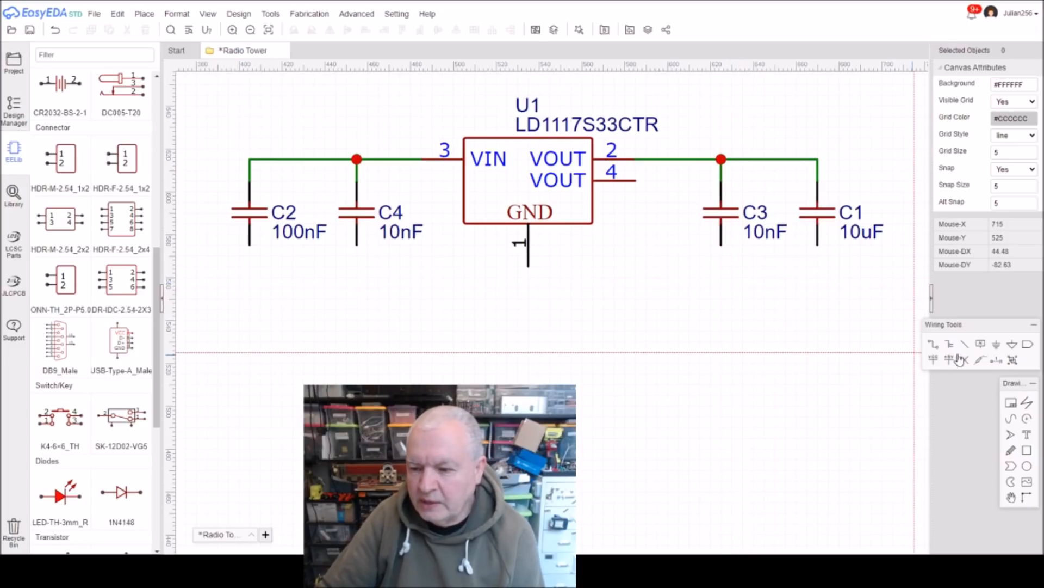
Step: Place a GND symbol directly below the regulator and wire it to the regulator's GND pin
{"action": "left_click", "coordinate": [997, 346]}
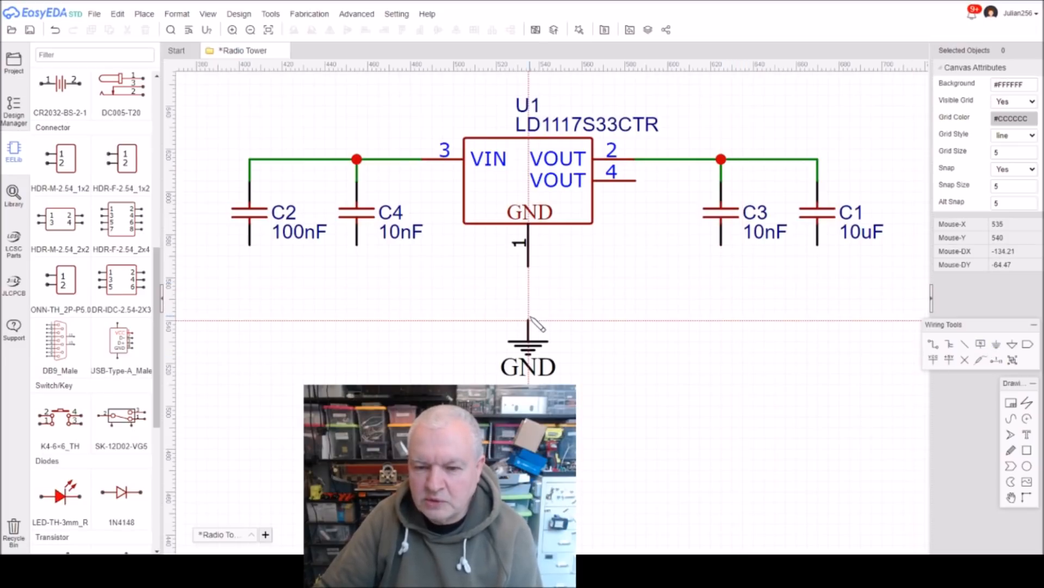
{"action": "left_click", "coordinate": [528, 309]}
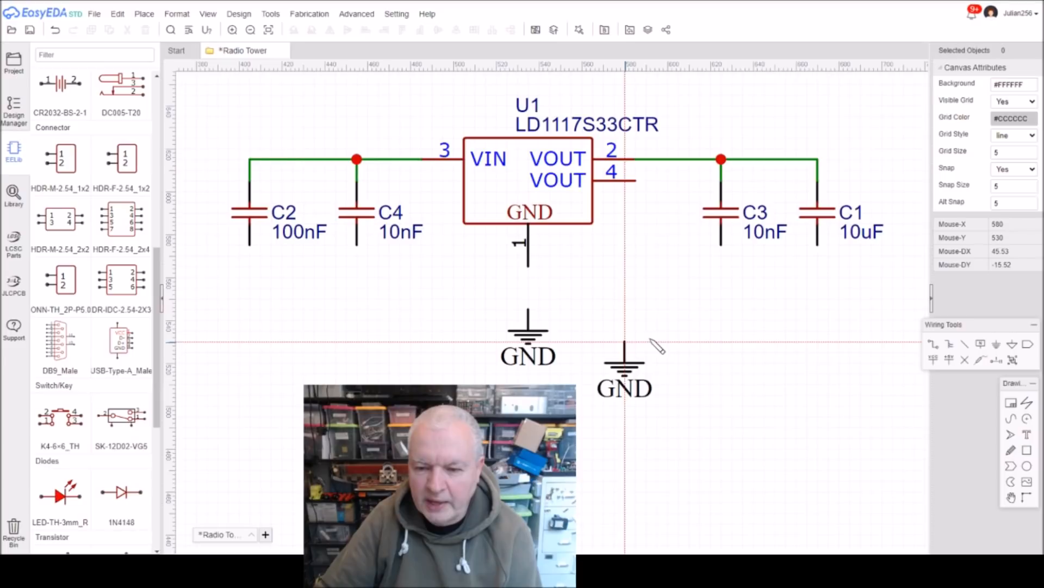
{"action": "key", "text": "Escape"}
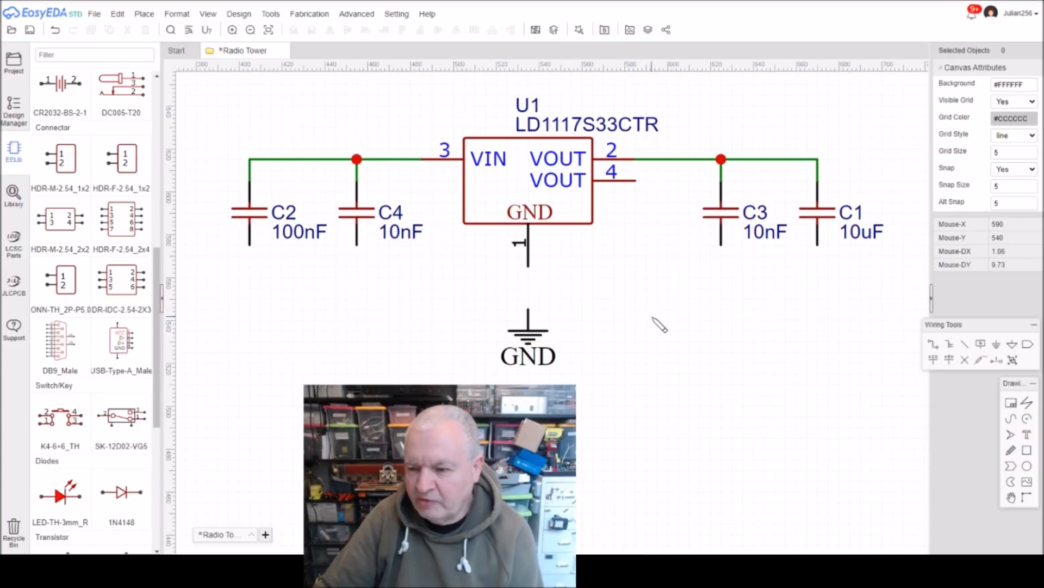
{"action": "left_click", "coordinate": [933, 345]}
{"action": "left_click", "coordinate": [528, 266]}
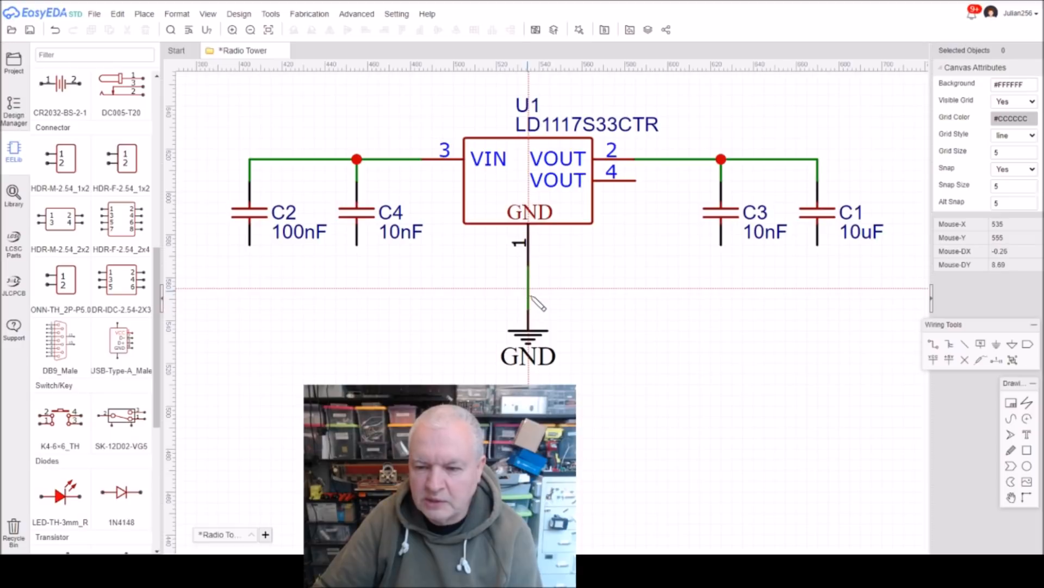
Step: Wire C3's lower pin to the regulator's ground wire and draw a short wire down from C1's lower pin
{"action": "left_click", "coordinate": [527, 288]}
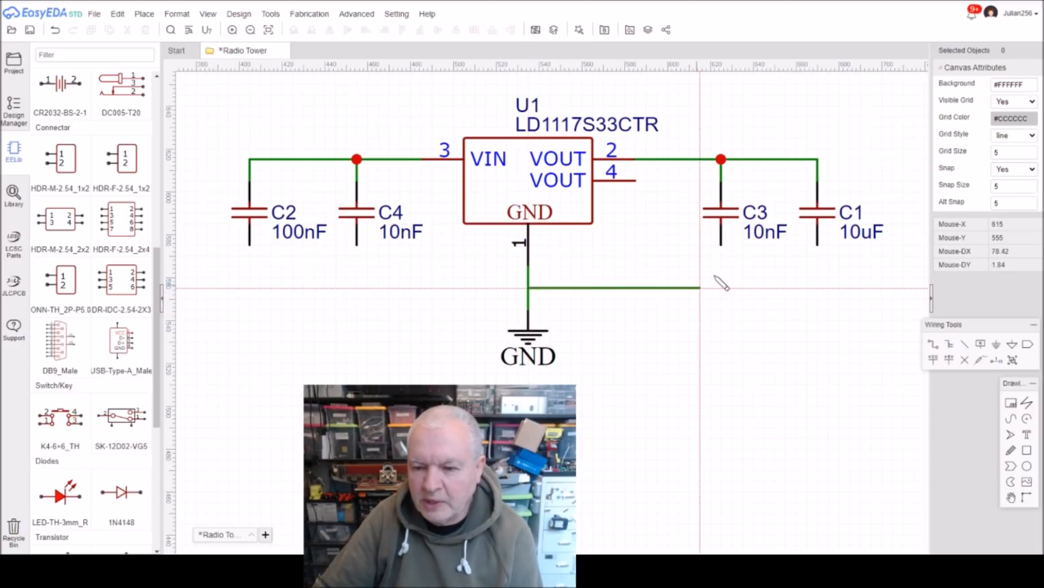
{"action": "left_click", "coordinate": [721, 246]}
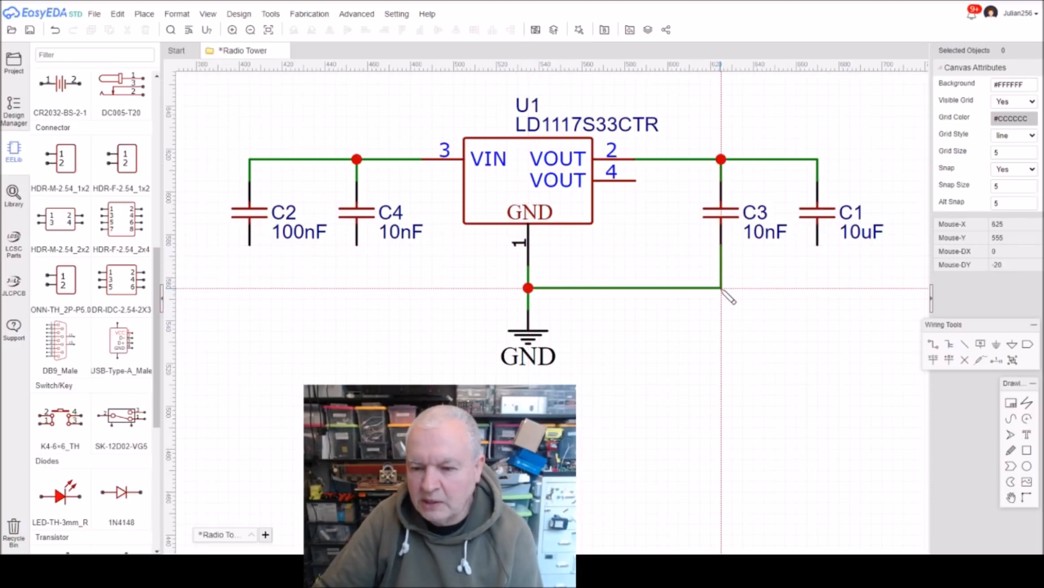
{"action": "left_click", "coordinate": [796, 287]}
{"action": "left_click", "coordinate": [817, 246]}
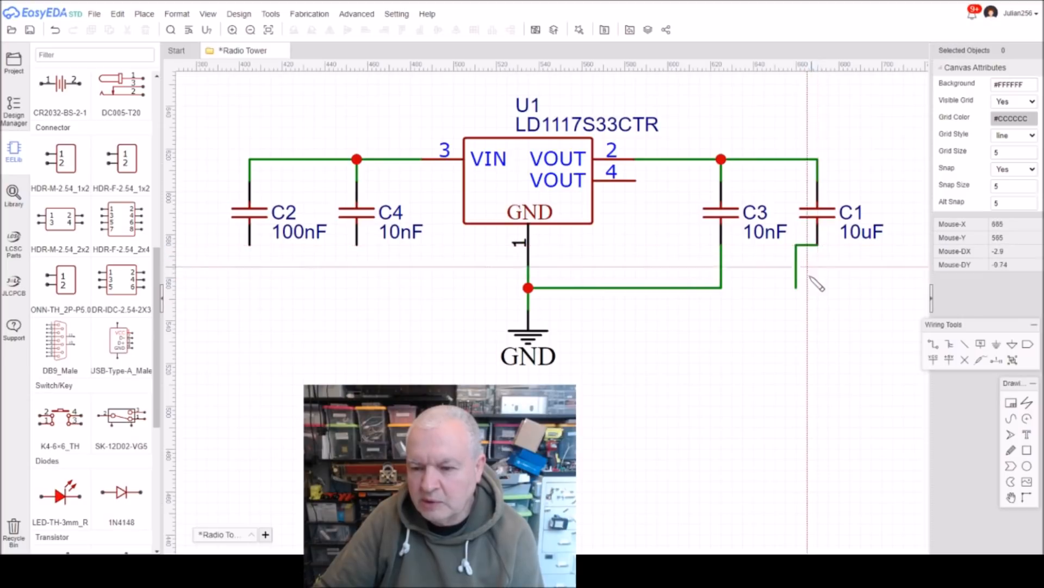
Step: Wire the lower pins of capacitors C4 and C2 to the ground wire under the regulator
{"action": "left_click", "coordinate": [357, 246]}
{"action": "left_click", "coordinate": [528, 287]}
{"action": "left_click", "coordinate": [250, 246]}
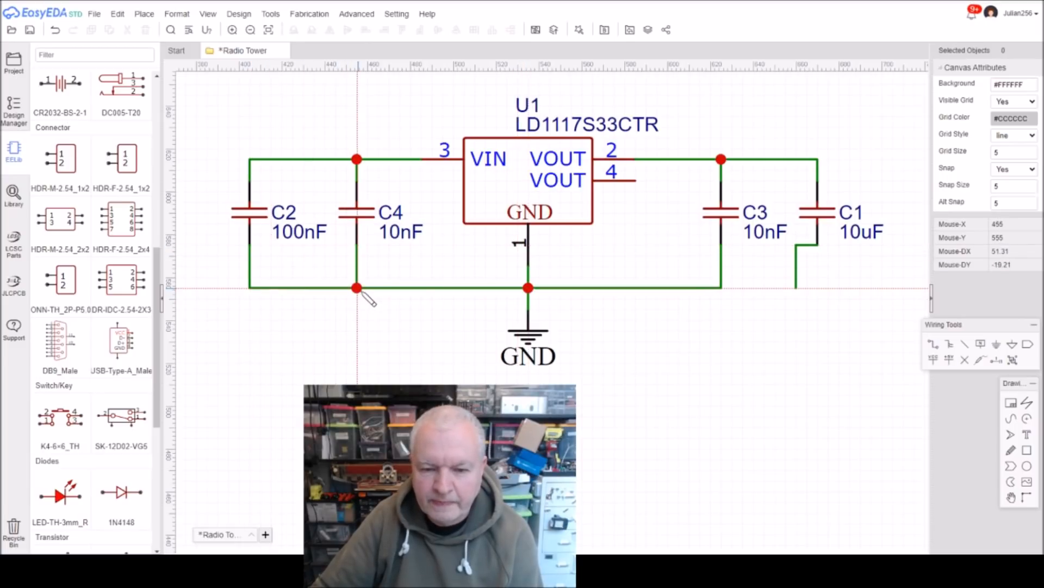
Step: Reshape the wire at C1's lower pin so it runs straight down and joins the ground line below C3
{"action": "right_click", "coordinate": [713, 343]}
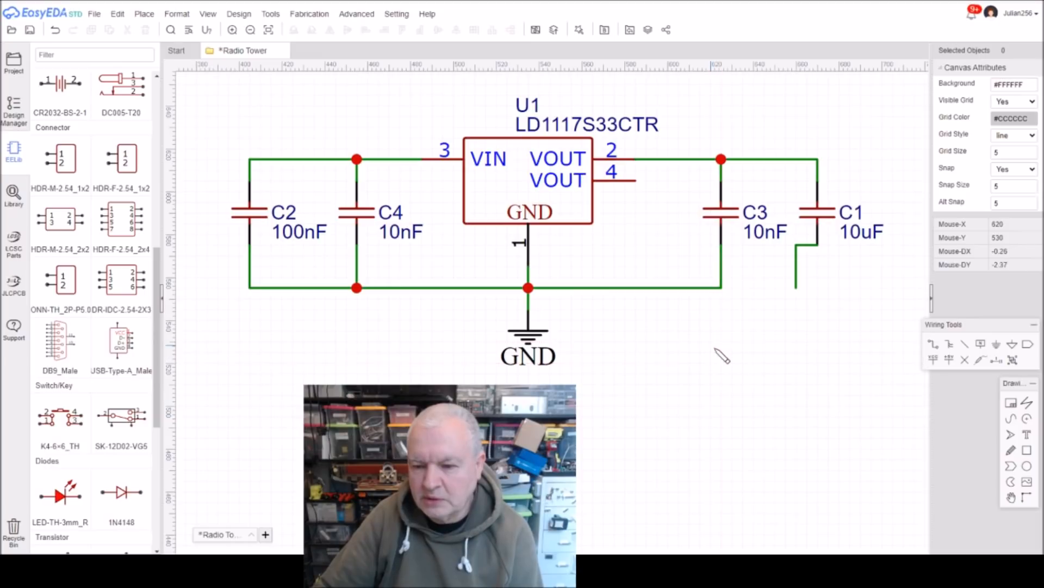
{"action": "left_click", "coordinate": [816, 251]}
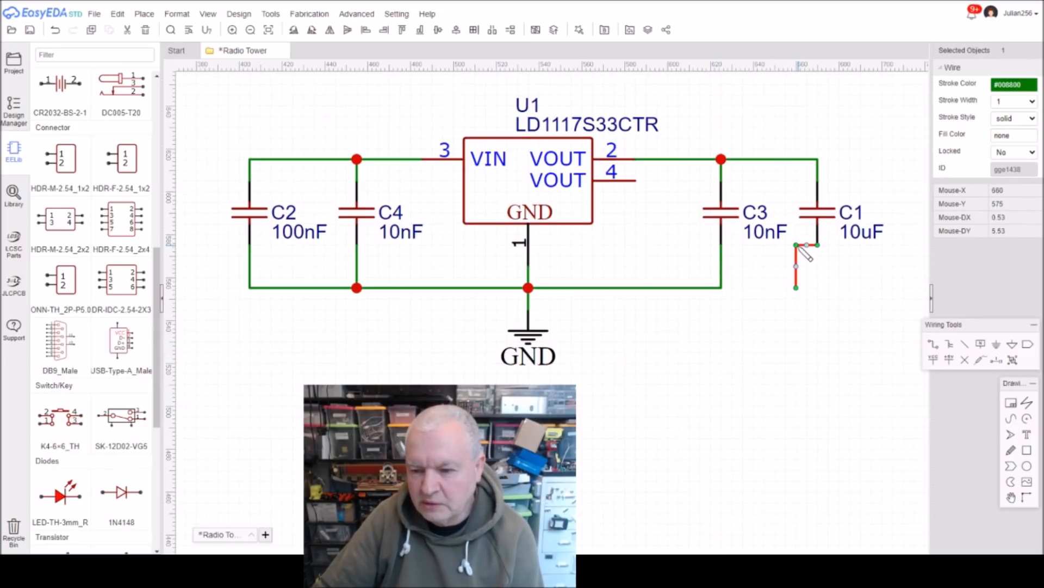
{"action": "left_click_drag", "start_coordinate": [796, 245], "coordinate": [727, 288]}
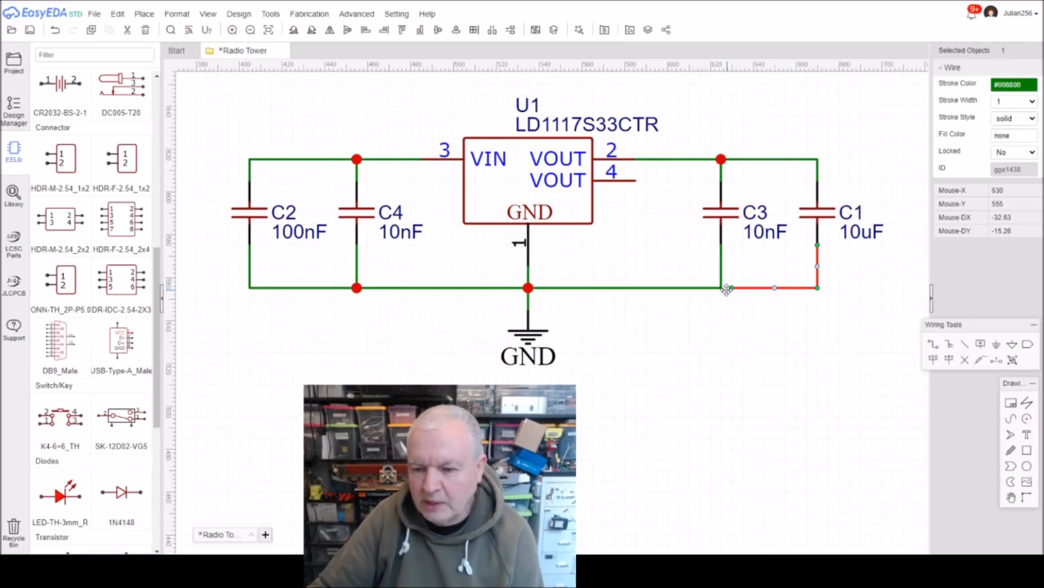
{"action": "left_click", "coordinate": [663, 357]}
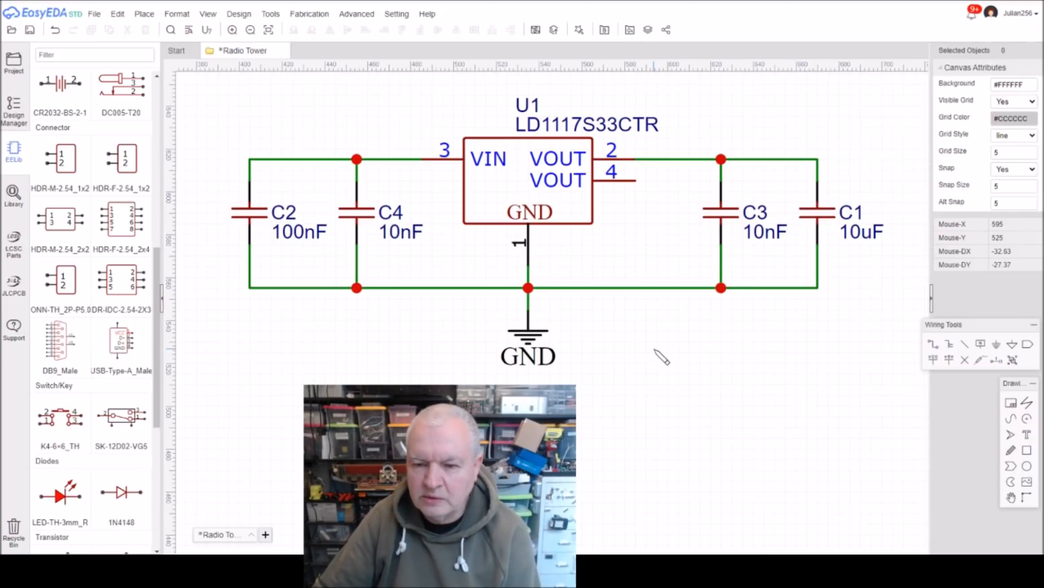
Step: Wire the regulator's VOUT pin 4 to the output wire coming from pin 2
{"action": "left_click", "coordinate": [933, 346]}
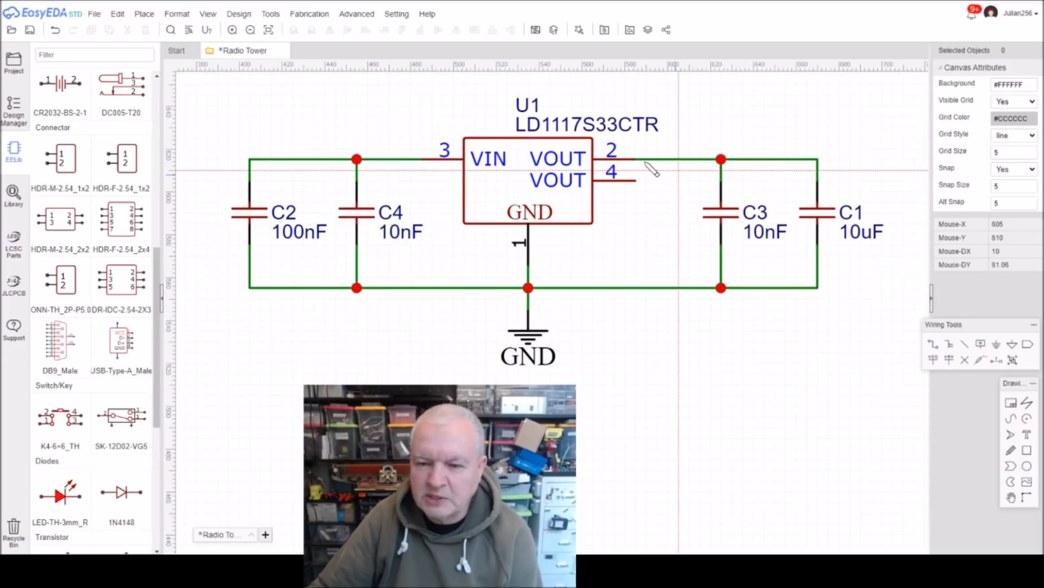
{"action": "left_click", "coordinate": [635, 181]}
{"action": "left_click", "coordinate": [657, 159]}
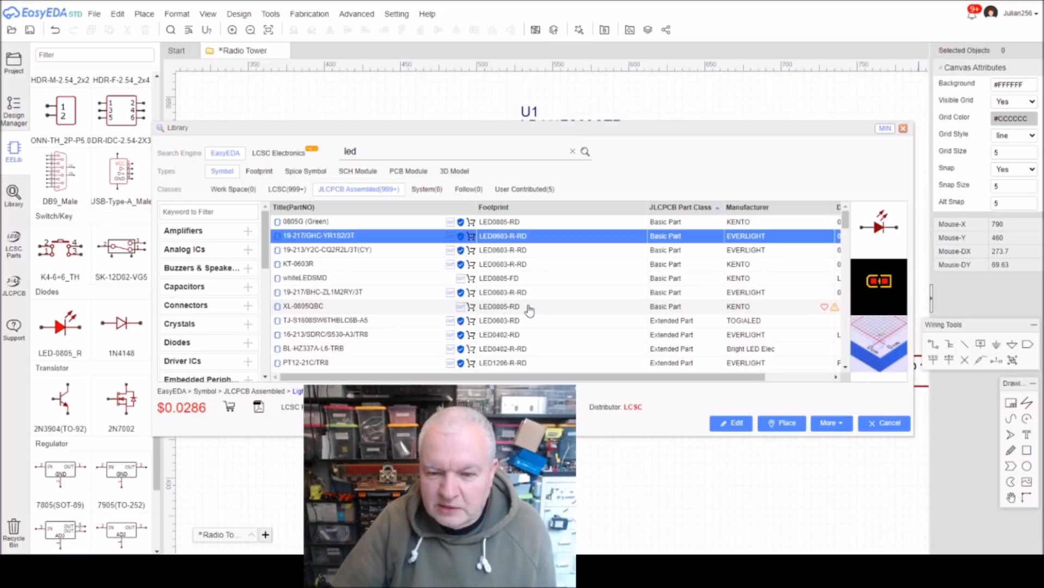
Step: Place the 0805G (Green) LED with the LED0805-RD footprint from the JLCPCB assembled parts
{"action": "left_click", "coordinate": [533, 223]}
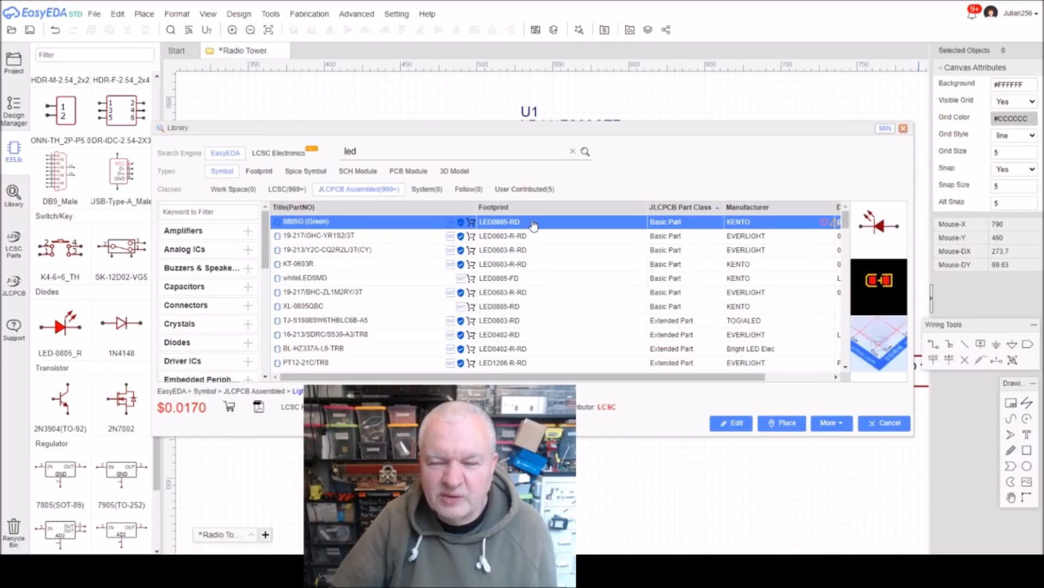
{"action": "double_click", "coordinate": [533, 222]}
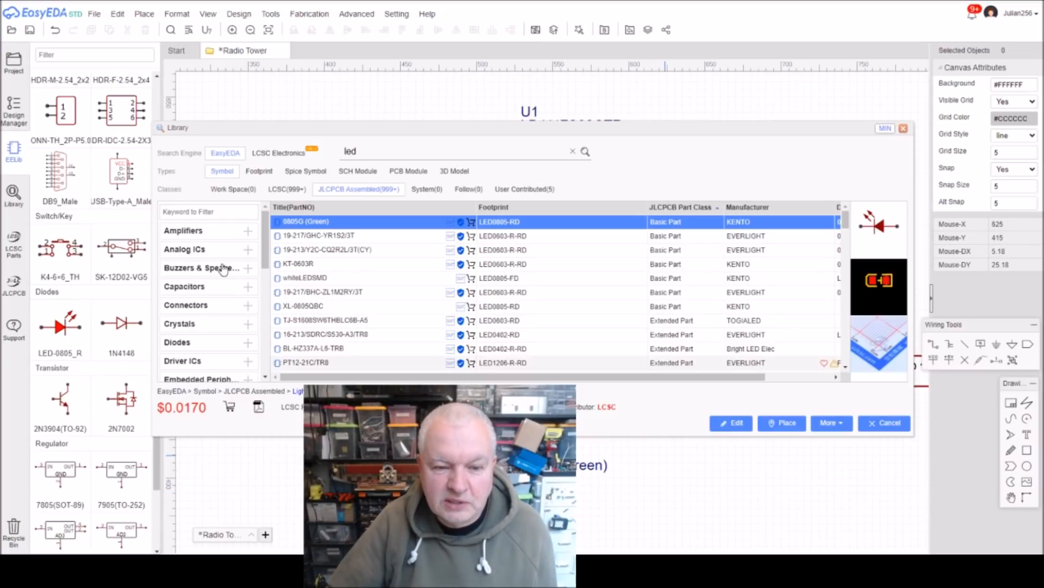
Step: Browse the surface-mount chip resistors in the JLCPCB assembled parts library by resistance and footprint
{"action": "left_click_drag", "start_coordinate": [268, 260], "coordinate": [269, 365]}
{"action": "left_click", "coordinate": [205, 298]}
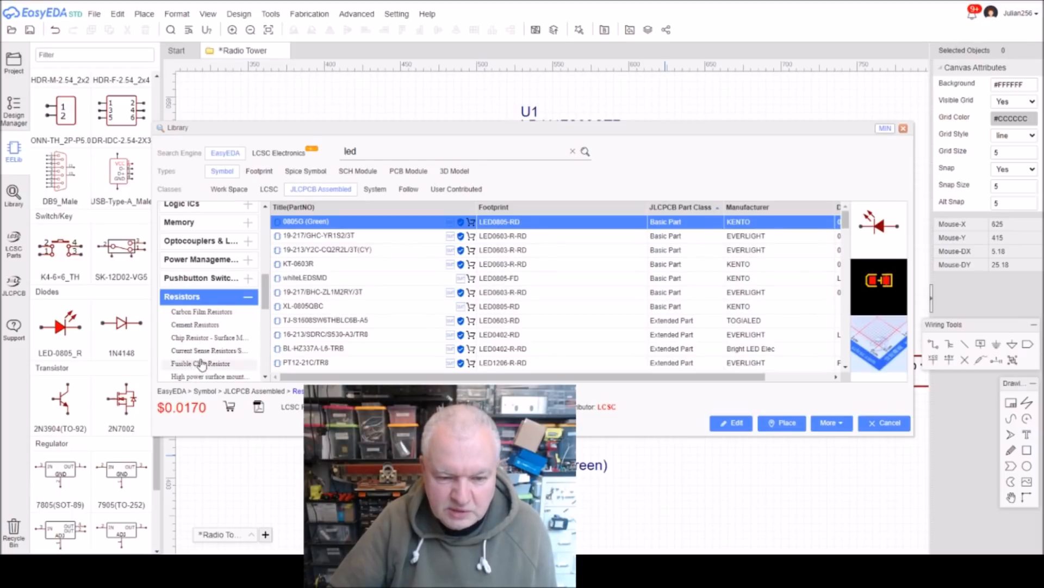
{"action": "left_click", "coordinate": [200, 339]}
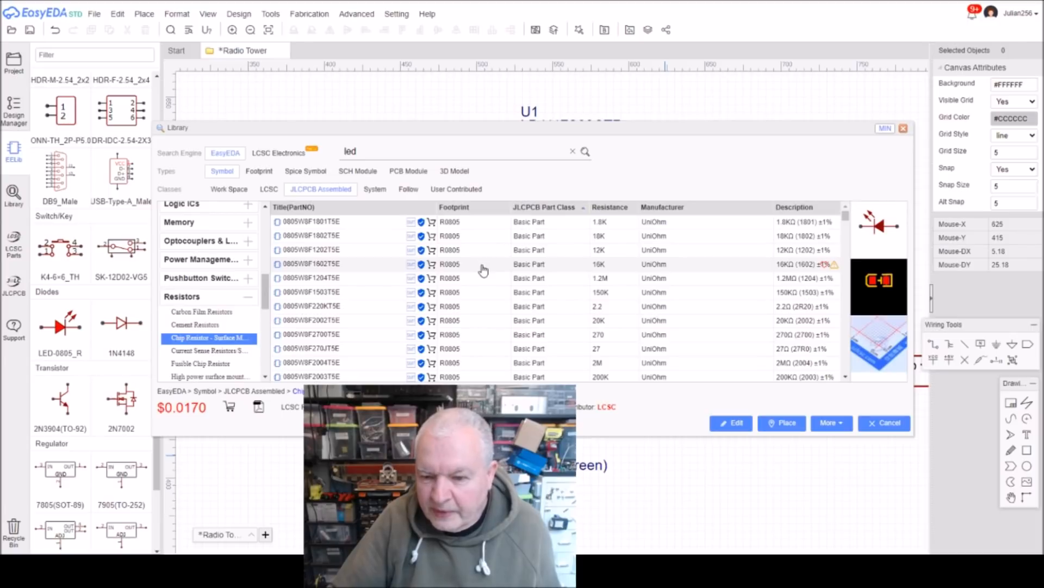
{"action": "scroll", "coordinate": [621, 276], "scroll_direction": "down", "scroll_amount": 5}
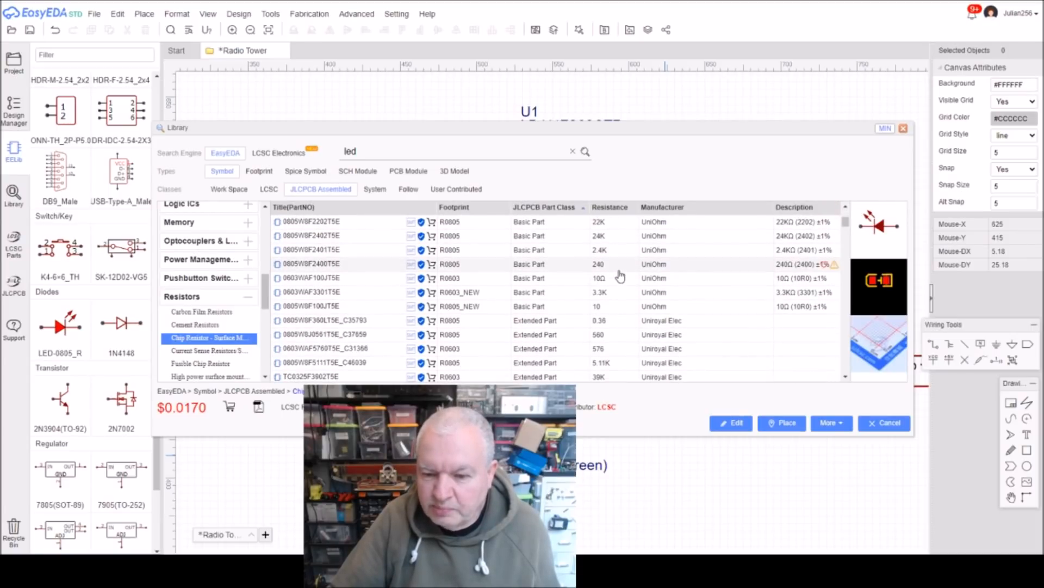
{"action": "scroll", "coordinate": [620, 276], "scroll_direction": "down", "scroll_amount": 5}
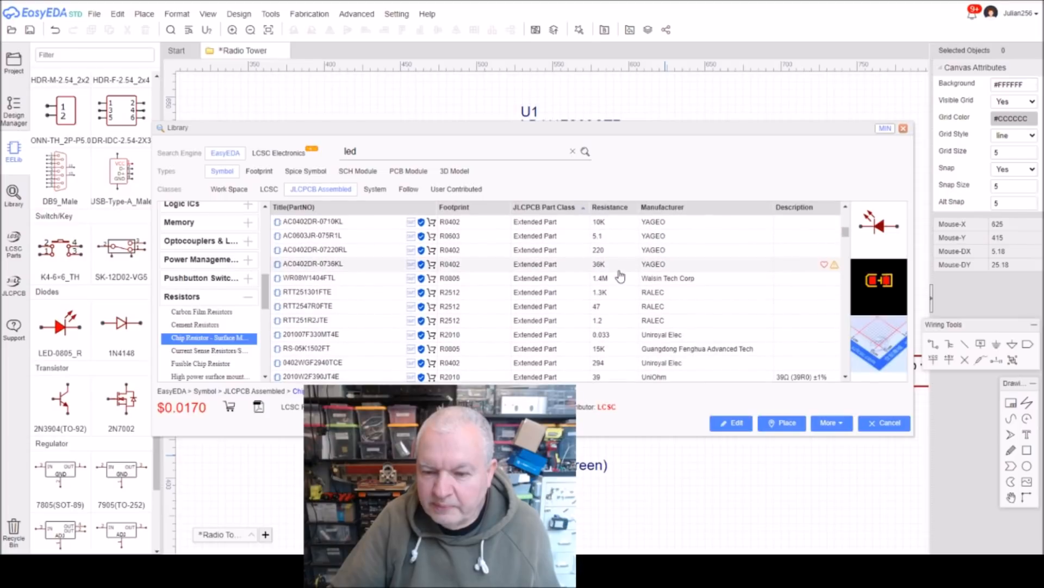
{"action": "scroll", "coordinate": [620, 276], "scroll_direction": "down", "scroll_amount": 5}
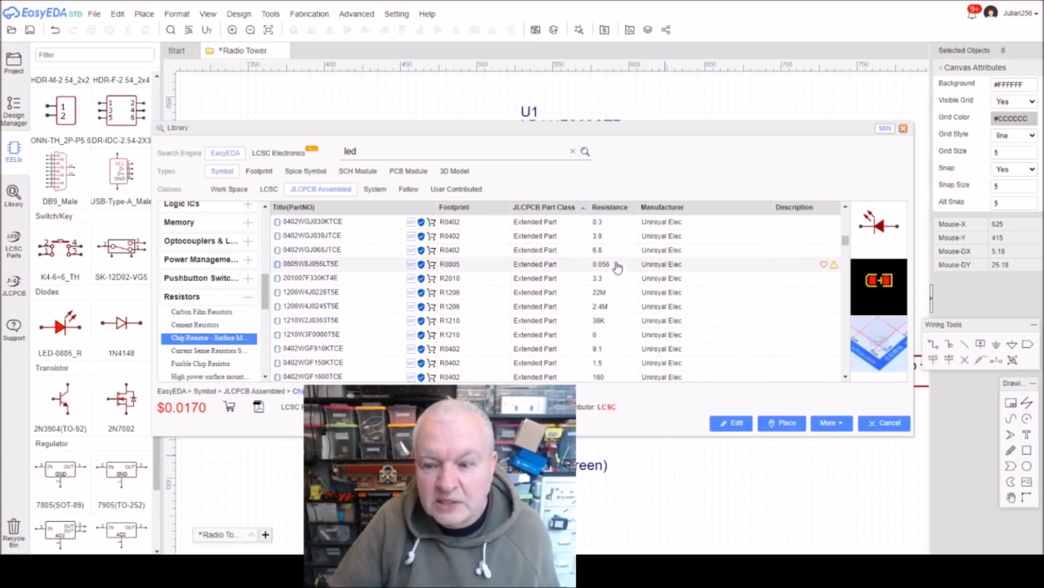
{"action": "key", "text": "Escape"}
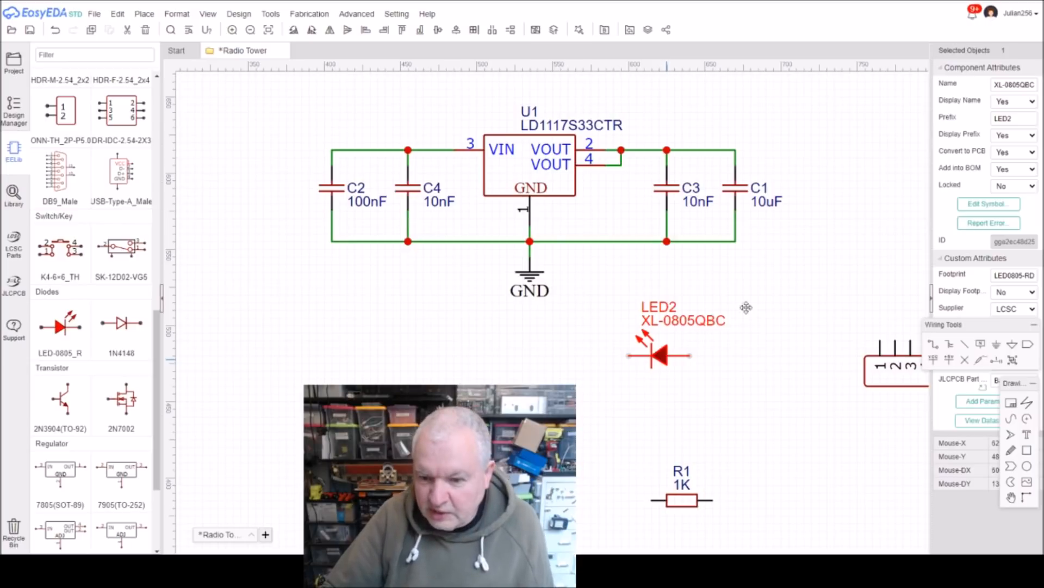
Step: Stand LED2 upright beside C1, and move the 1K resistor R1 between C1 and LED2 at ground-line height, flipped vertically
{"action": "key", "text": "space"}
{"action": "left_click", "coordinate": [827, 177]}
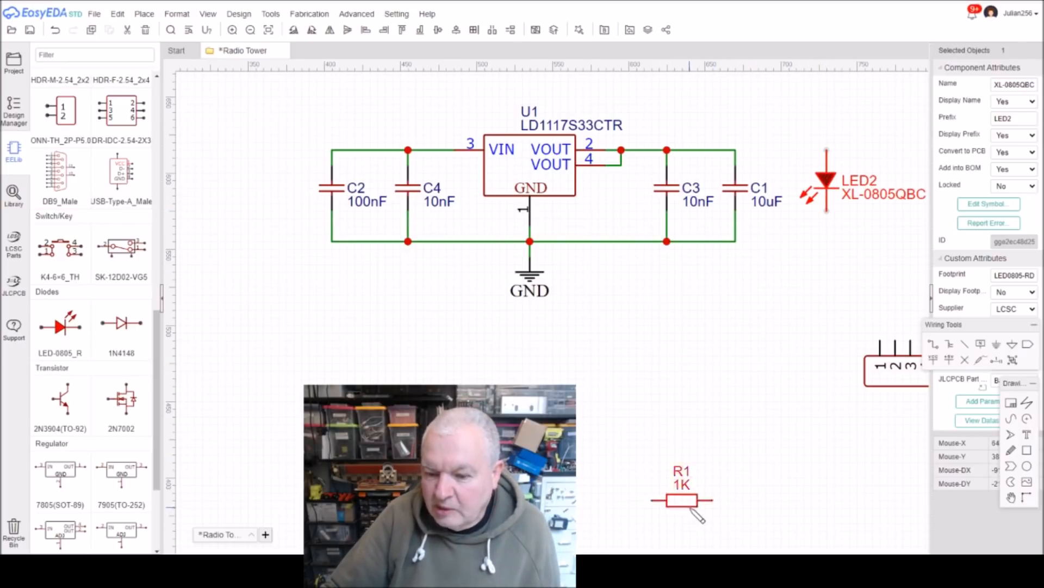
{"action": "left_click_drag", "start_coordinate": [682, 499], "coordinate": [792, 243]}
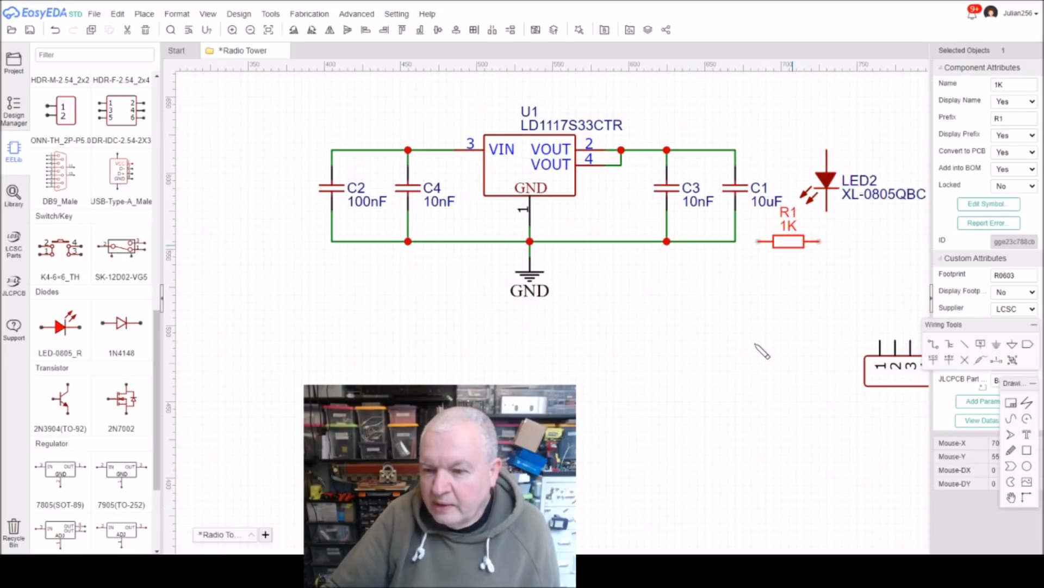
{"action": "key", "text": "y"}
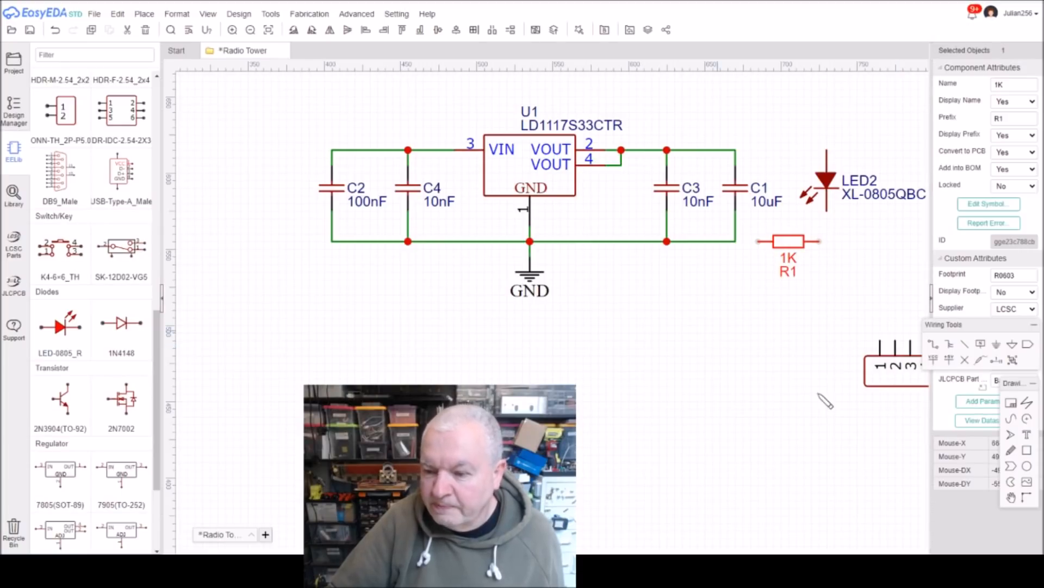
Step: Wire the output line at C1 to LED2's upper pin, and LED2's lower pin to the near end of R1
{"action": "left_click", "coordinate": [933, 350]}
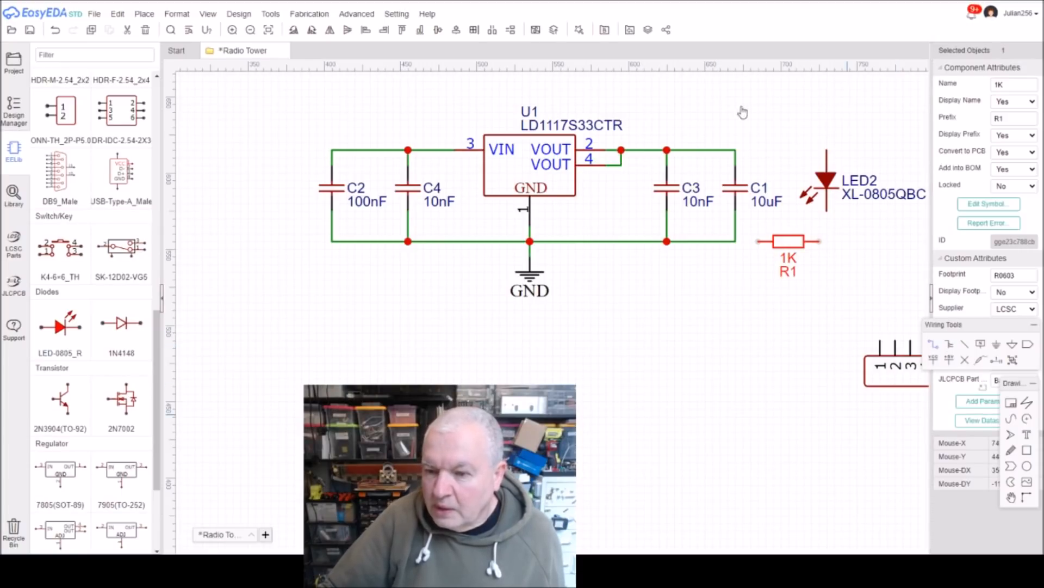
{"action": "left_click", "coordinate": [736, 150]}
{"action": "left_click", "coordinate": [827, 150]}
{"action": "left_click", "coordinate": [827, 211]}
{"action": "left_click", "coordinate": [820, 241]}
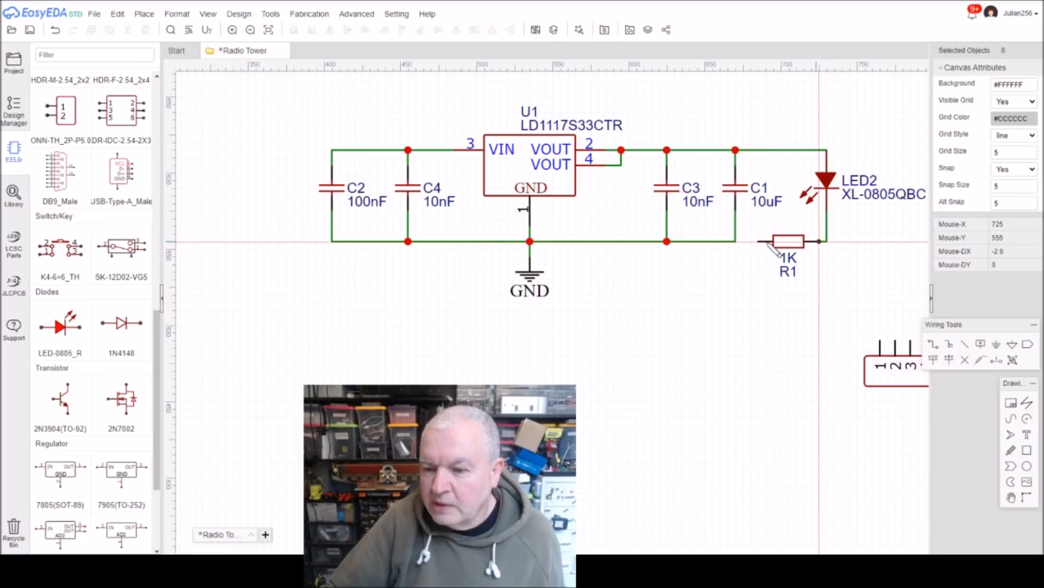
Step: Finish the wire from R1's free end to the ground line at C1's lower pin
{"action": "left_click", "coordinate": [735, 241]}
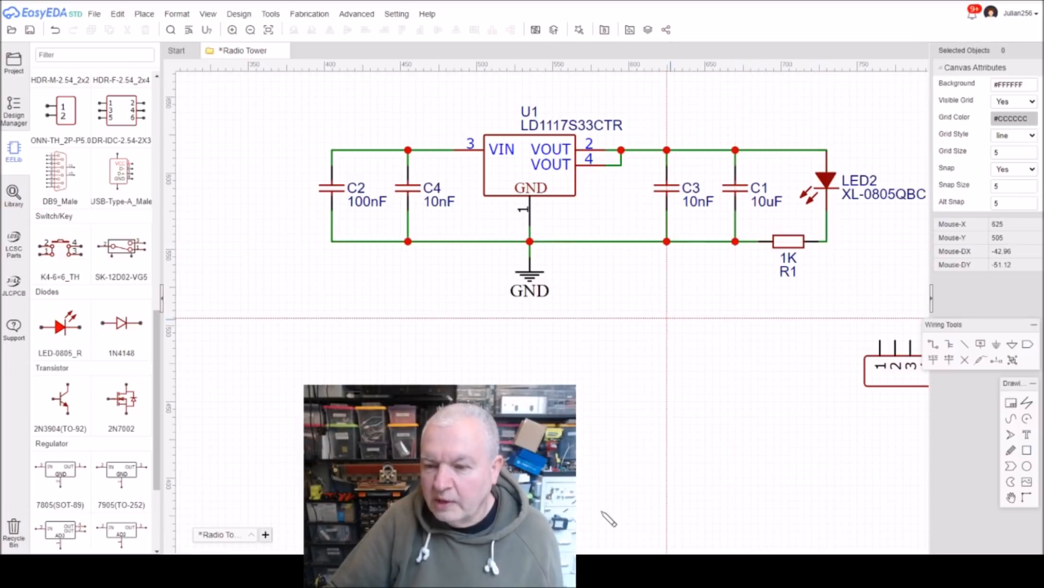
{"action": "right_click", "coordinate": [608, 329]}
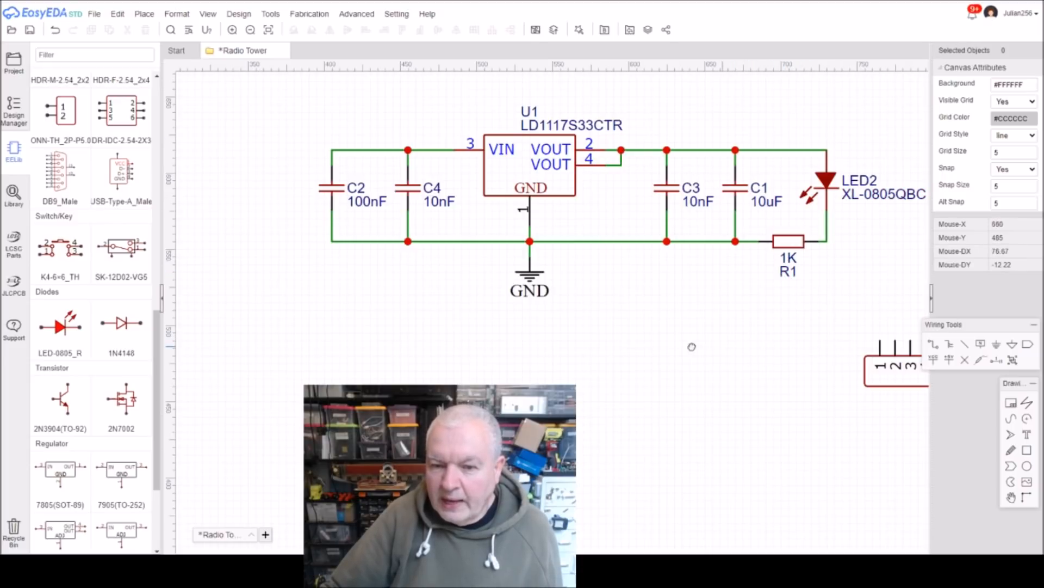
Step: Wire H3 pin 2 to the regulator's input line at C2's upper pin, and H3 pin 1 to the ground line at C2's lower pin
{"action": "mouse_move", "coordinate": [675, 350]}
{"action": "right_mouse_down"}
{"action": "mouse_move", "coordinate": [653, 350]}
{"action": "mouse_move", "coordinate": [673, 350]}
{"action": "right_mouse_up"}
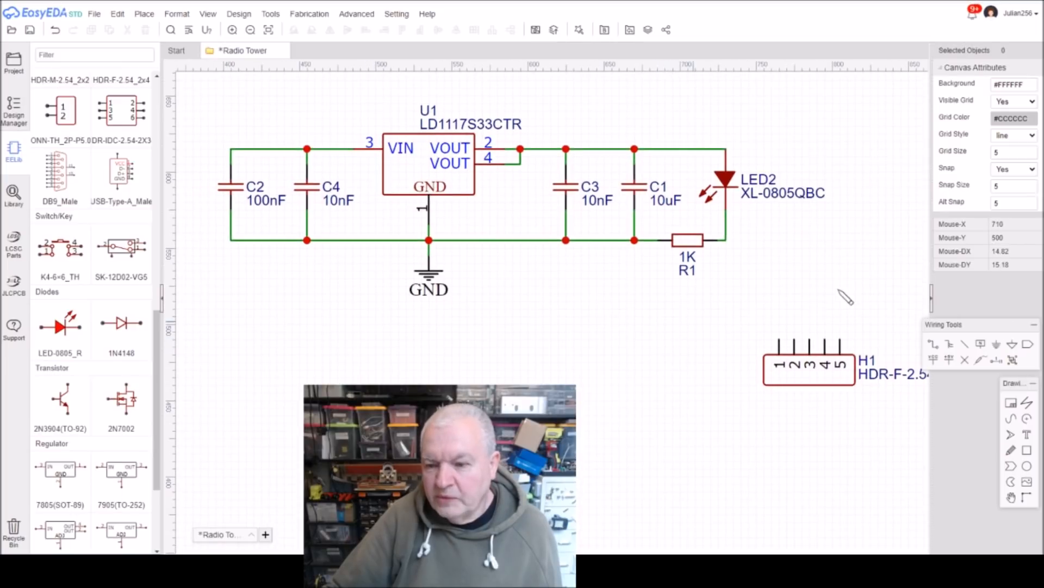
{"action": "right_click_drag", "start_coordinate": [769, 295], "coordinate": [691, 305]}
{"action": "right_click_drag", "start_coordinate": [777, 291], "coordinate": [968, 280]}
{"action": "right_click_drag", "start_coordinate": [677, 277], "coordinate": [803, 318]}
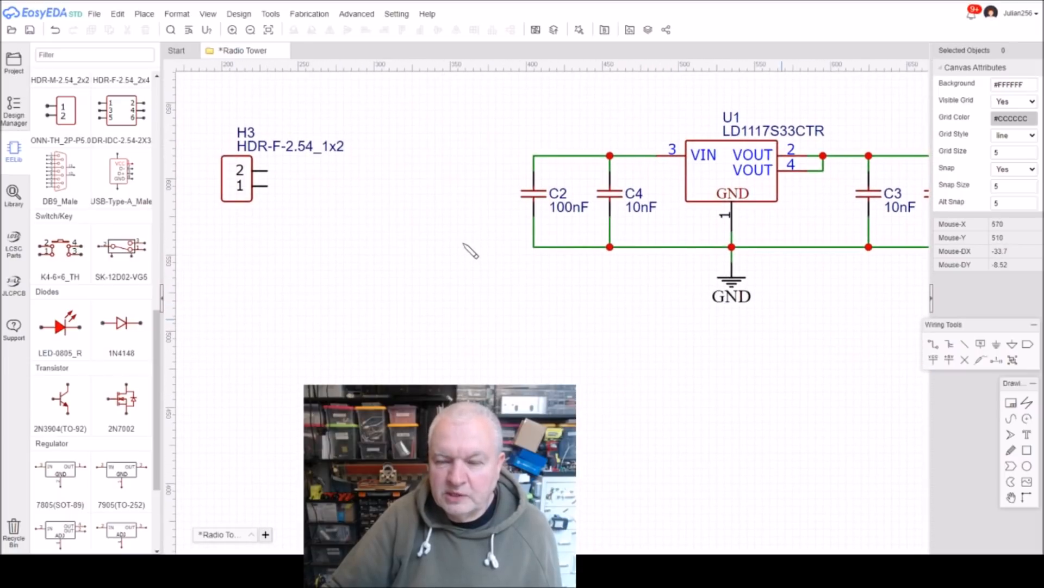
{"action": "left_click", "coordinate": [267, 171]}
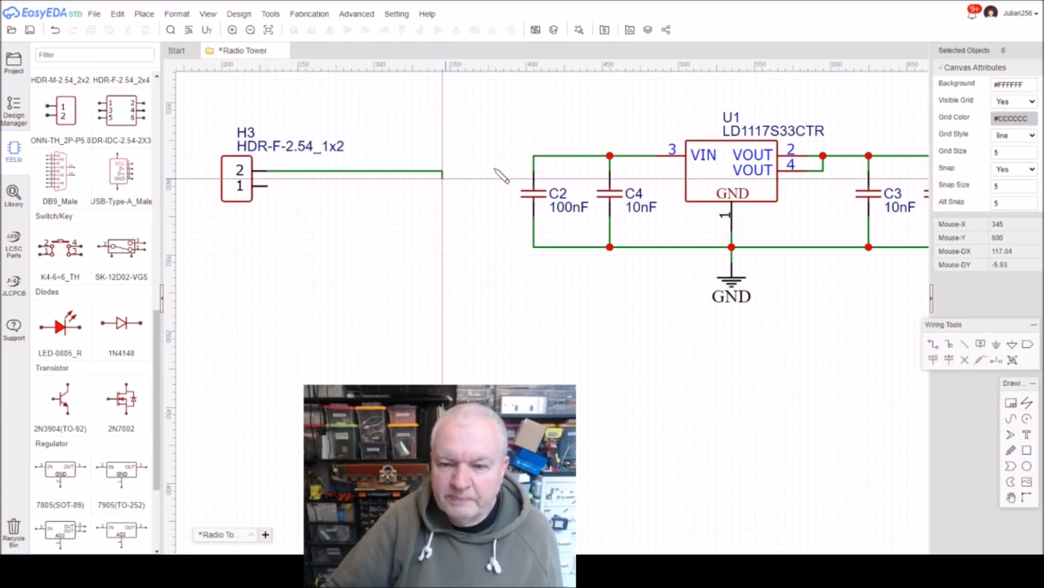
{"action": "left_click", "coordinate": [421, 156]}
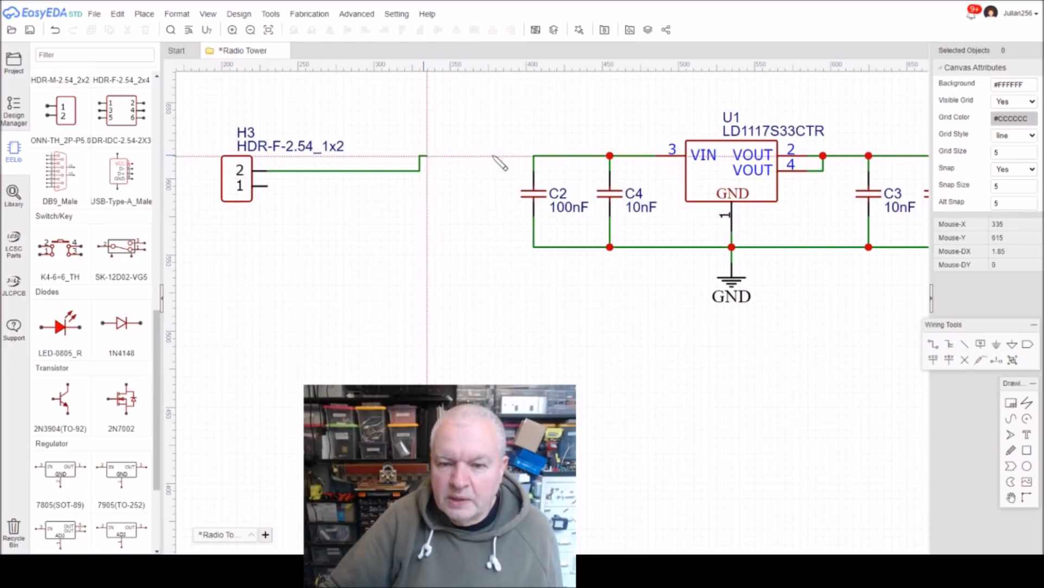
{"action": "left_click", "coordinate": [535, 157]}
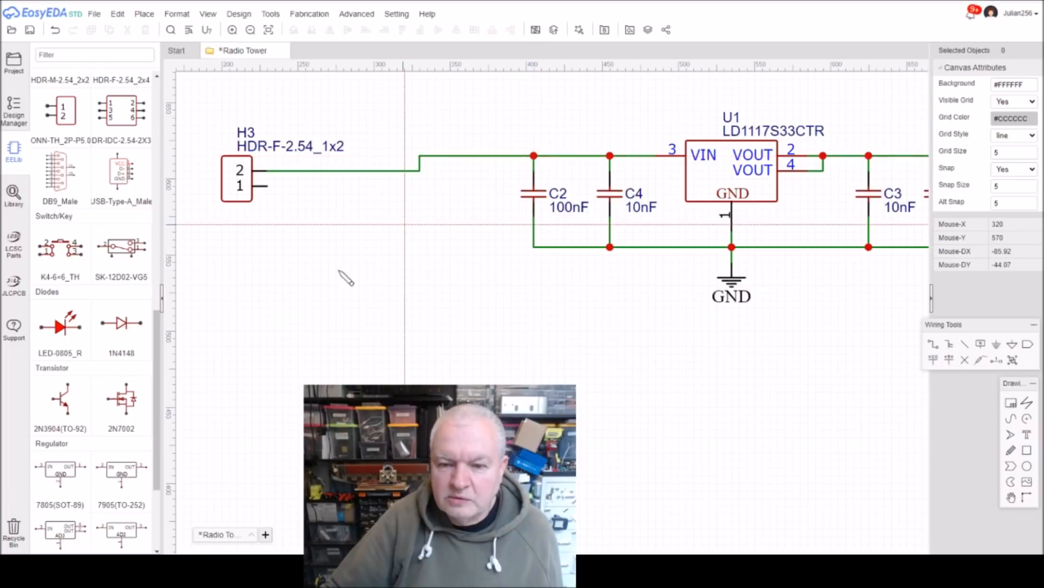
{"action": "left_click", "coordinate": [268, 186]}
{"action": "left_click", "coordinate": [421, 186]}
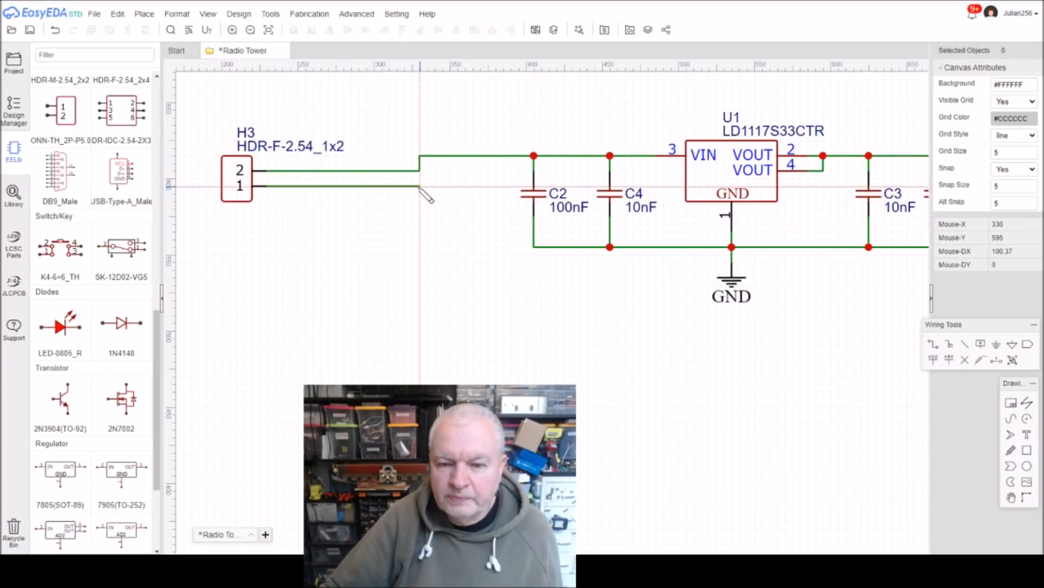
{"action": "left_click", "coordinate": [534, 247]}
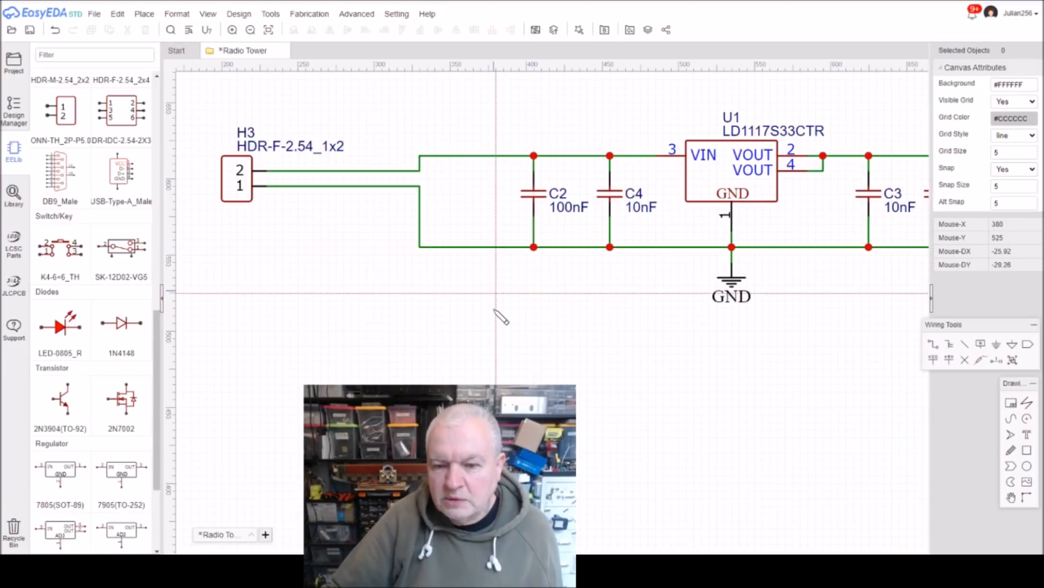
Step: Change the name text of the two-pin header H3 to "Input"
{"action": "double_click", "coordinate": [273, 147]}
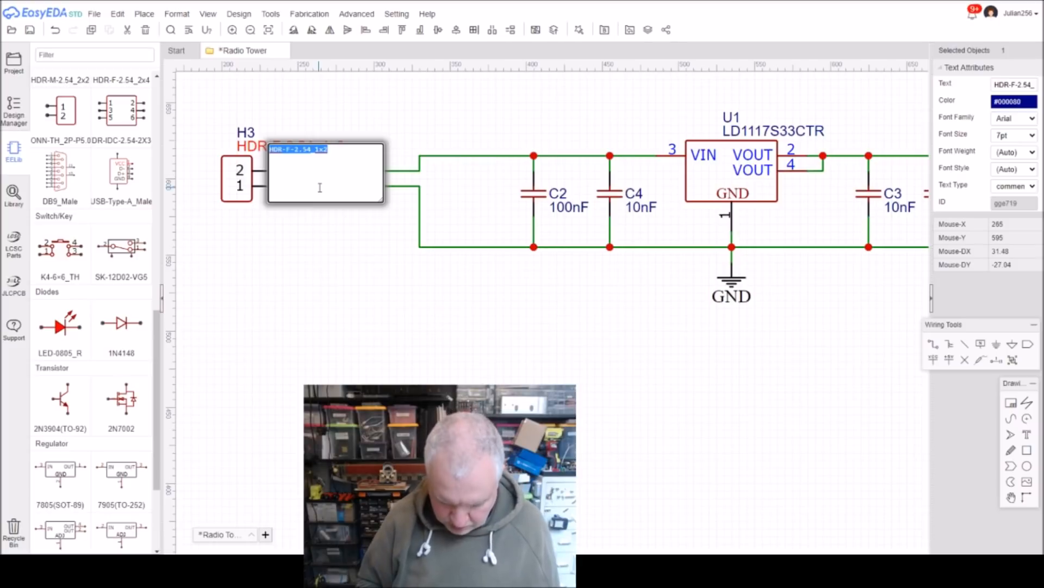
{"action": "type", "text": "I"}
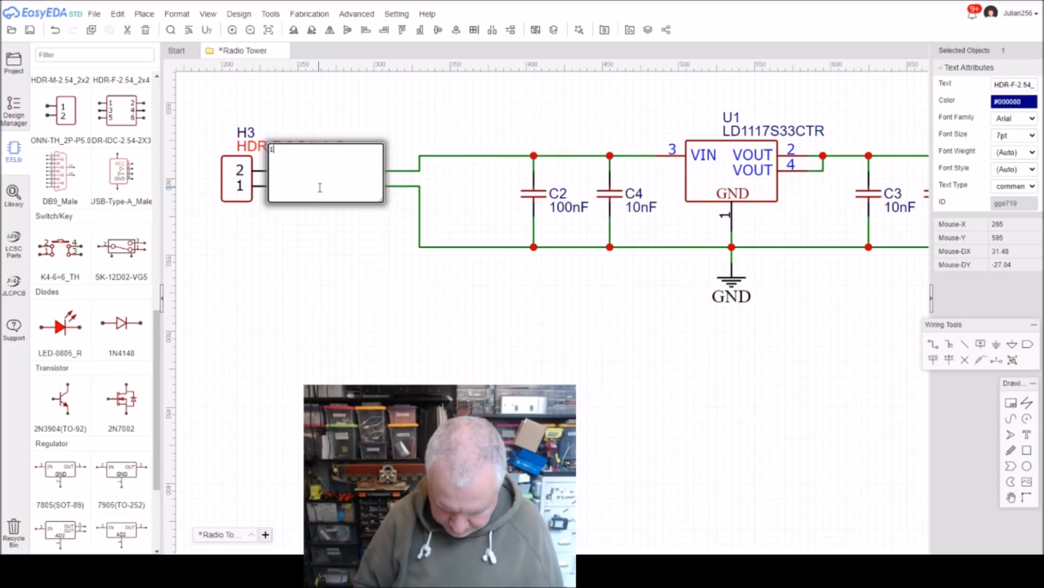
{"action": "type", "text": "nput"}
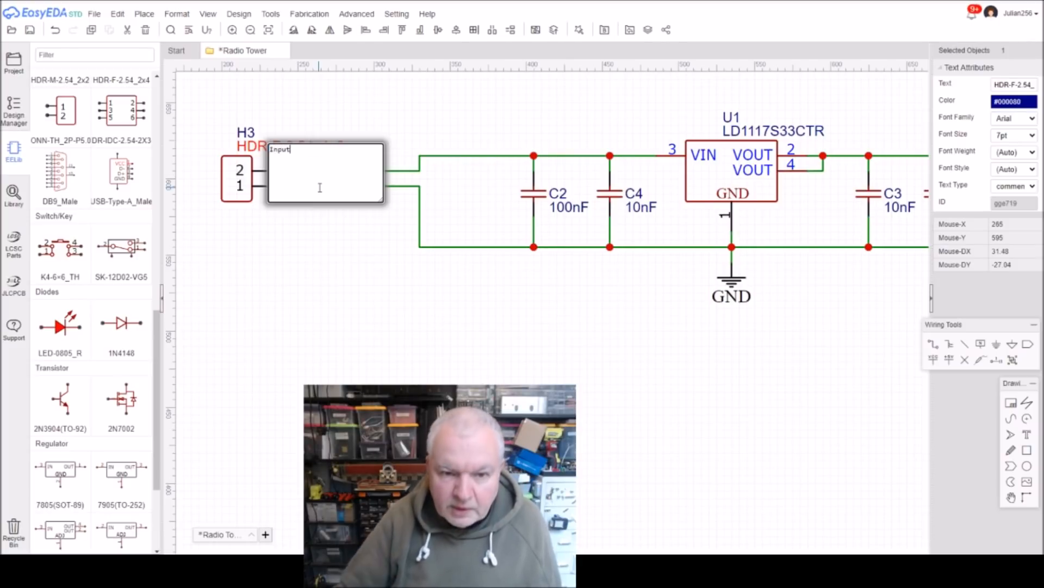
{"action": "left_click", "coordinate": [319, 99]}
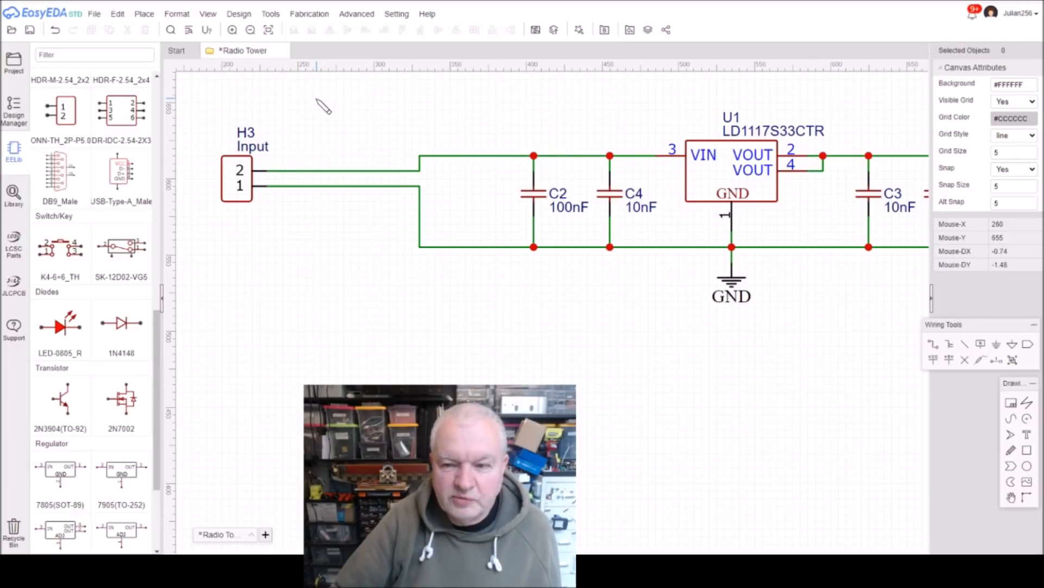
Step: Change the name text of the 2x4 header H2 to "nRF"
{"action": "right_click_drag", "start_coordinate": [635, 354], "coordinate": [311, 315]}
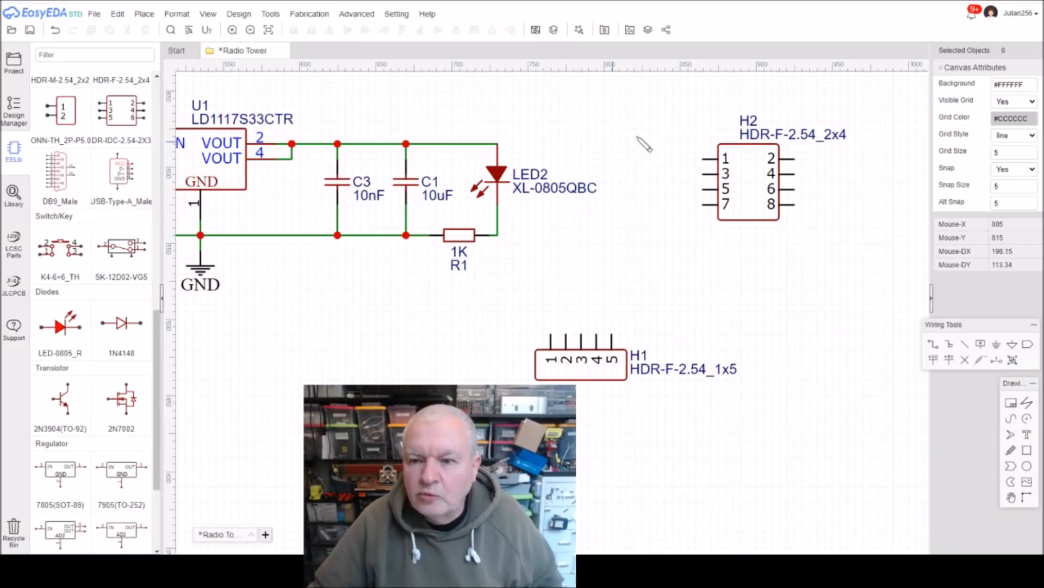
{"action": "double_click", "coordinate": [781, 136]}
{"action": "type", "text": "n"}
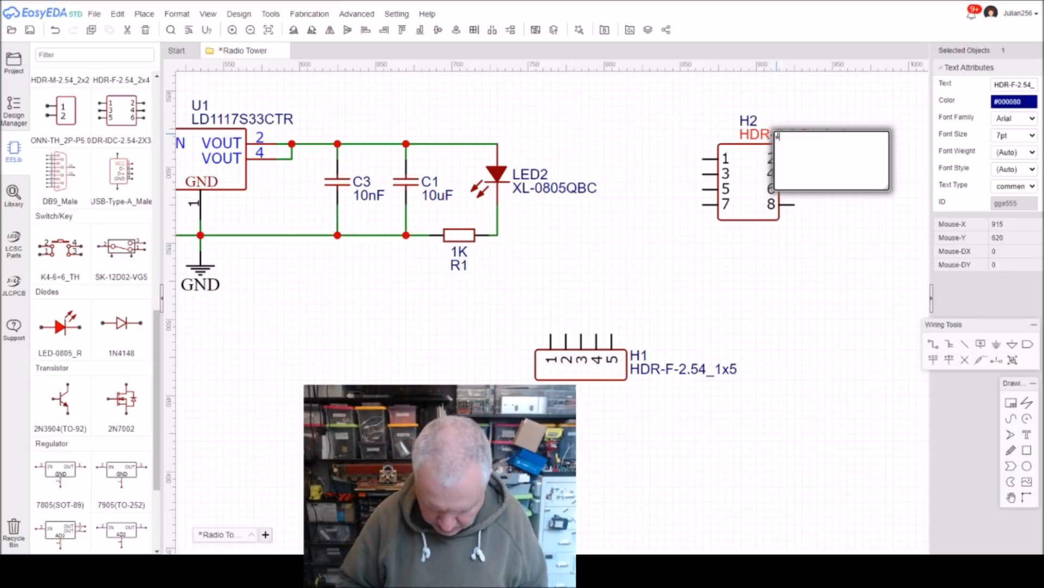
{"action": "type", "text": "RF"}
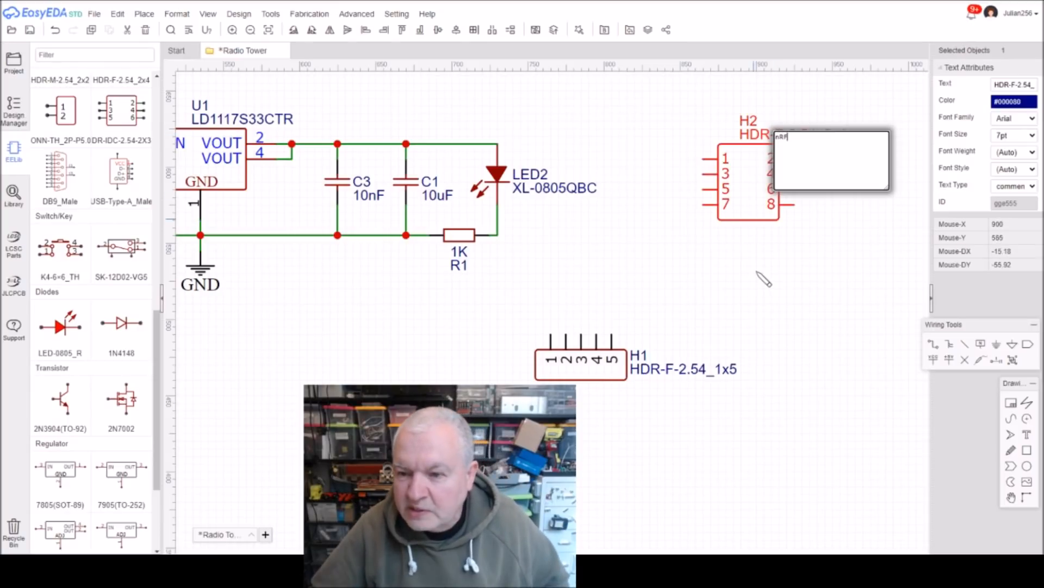
{"action": "left_click", "coordinate": [774, 275]}
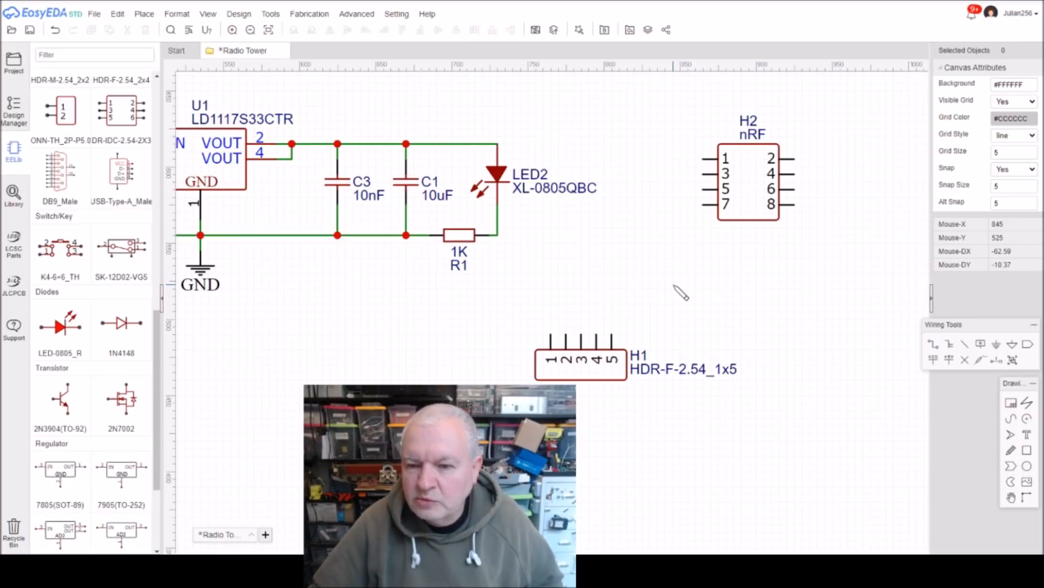
Step: Wire H2 pin 1 around below R1 to the ground line at C1's lower pin
{"action": "key", "text": "w"}
{"action": "left_click", "coordinate": [703, 159]}
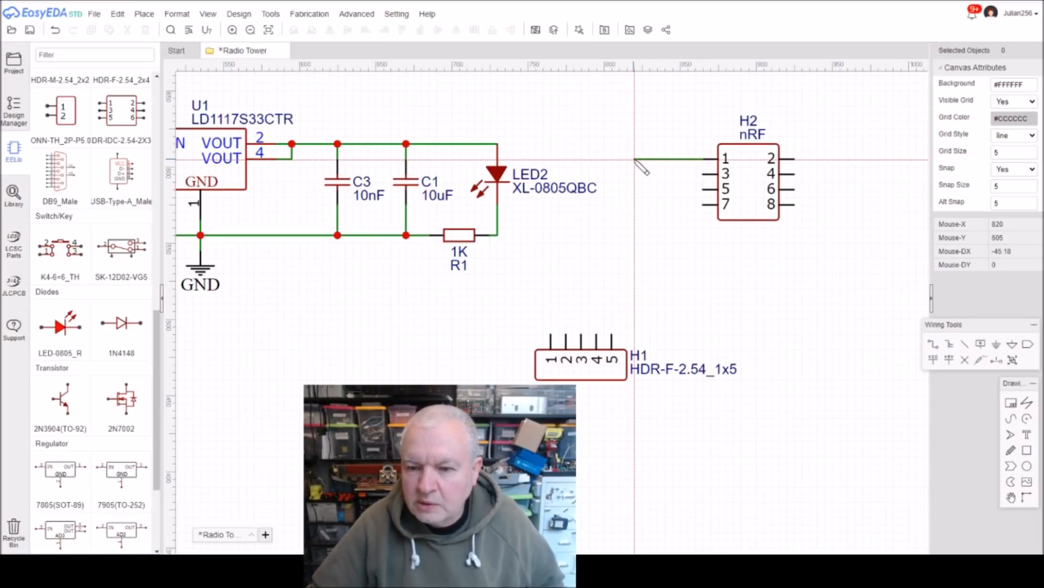
{"action": "left_click", "coordinate": [635, 287]}
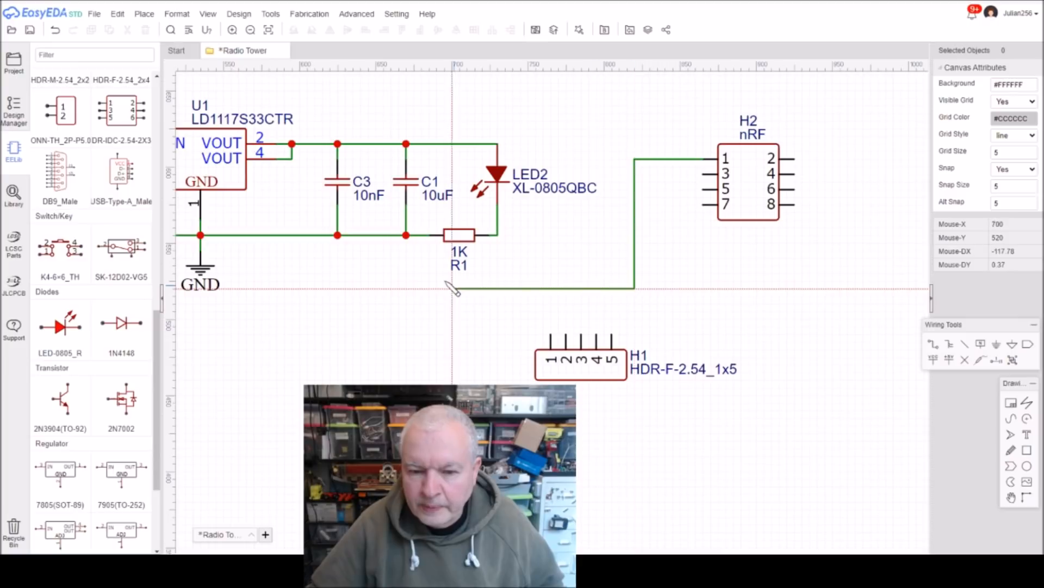
{"action": "left_click", "coordinate": [406, 235]}
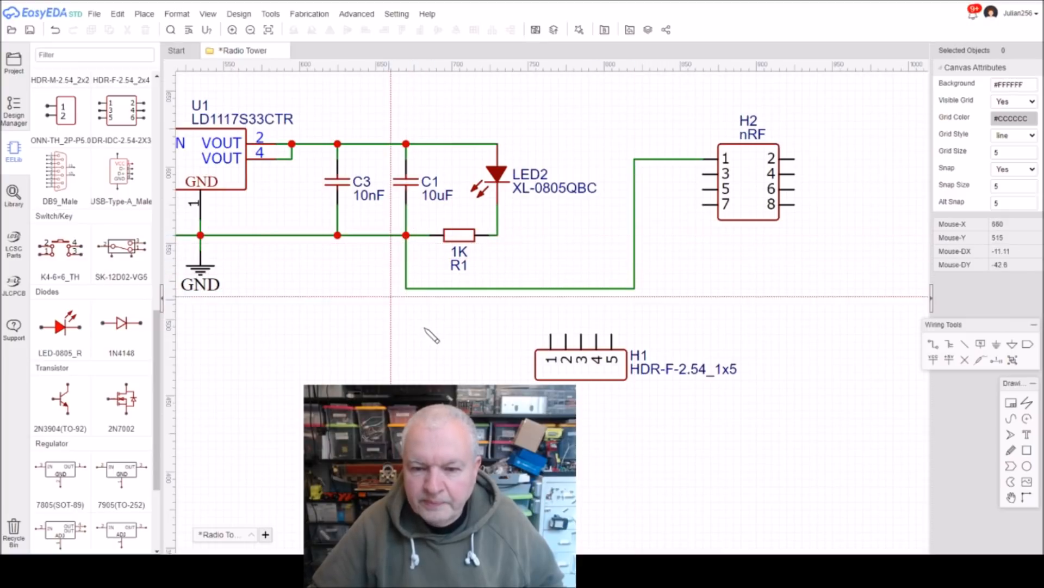
Step: Wire the regulator's output line at LED2's upper pin over the top of H2 to its pin 2
{"action": "left_click", "coordinate": [497, 144]}
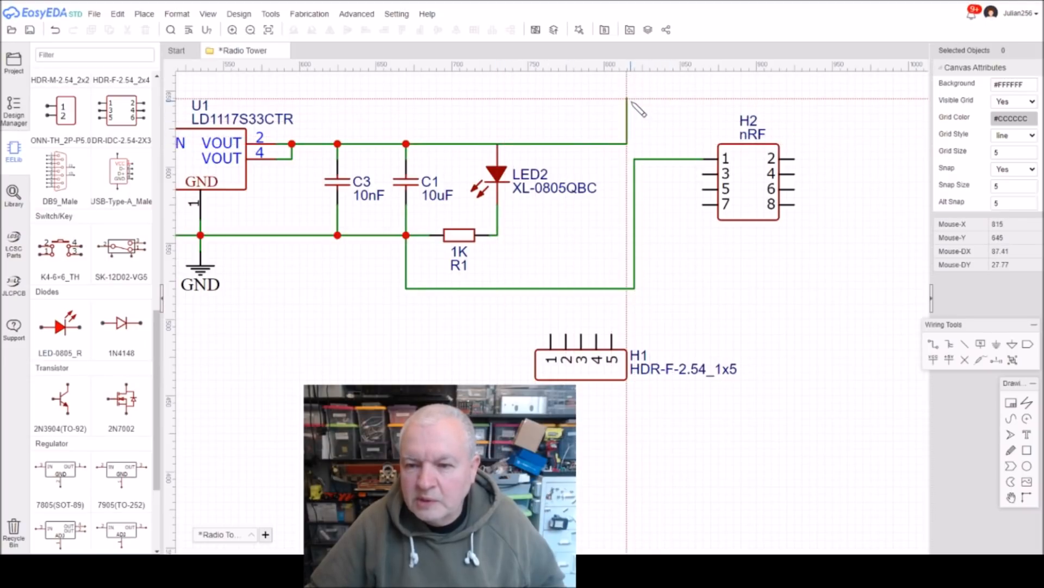
{"action": "left_click", "coordinate": [628, 99]}
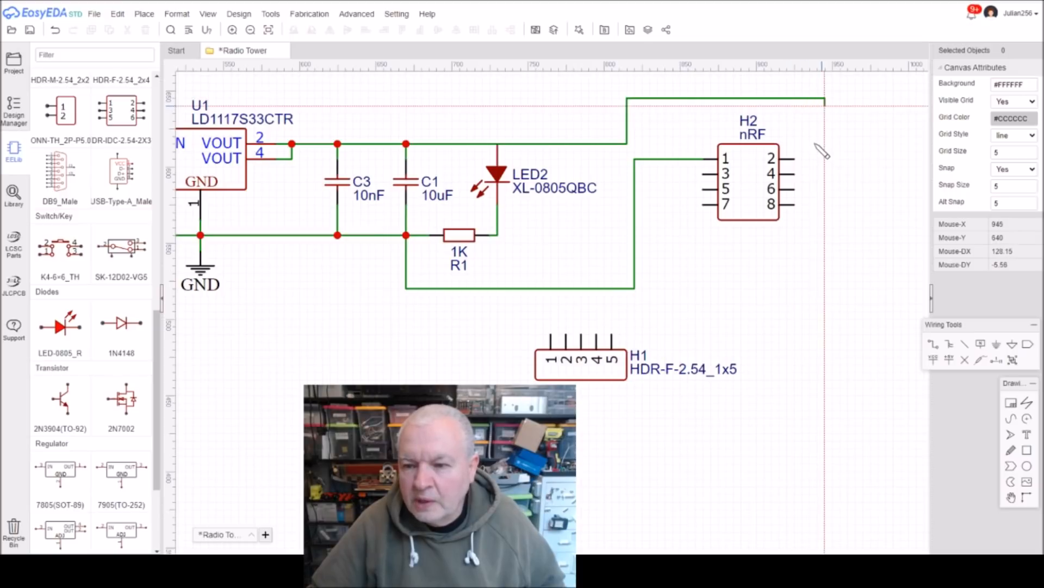
{"action": "left_click", "coordinate": [806, 160]}
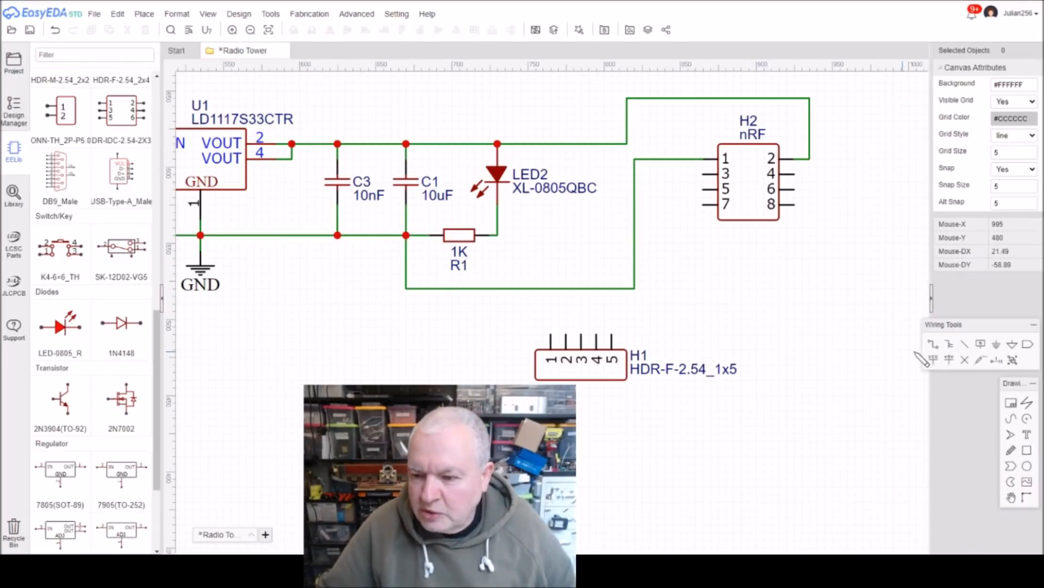
Step: Wire pin 1 of the five-pin header H1 to pin 5 of H2
{"action": "left_click", "coordinate": [933, 345]}
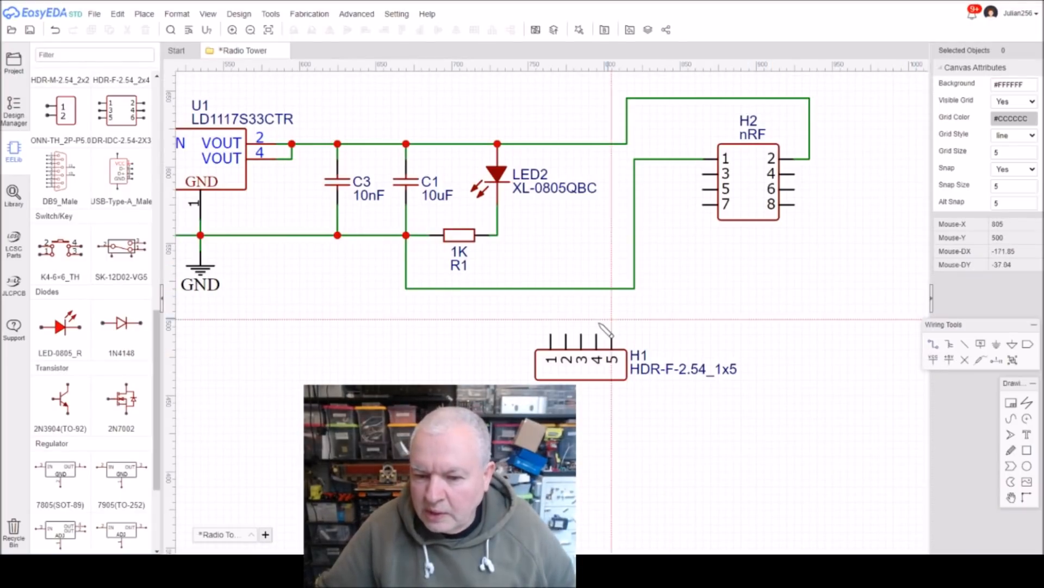
{"action": "left_click", "coordinate": [551, 335]}
{"action": "left_click", "coordinate": [551, 304]}
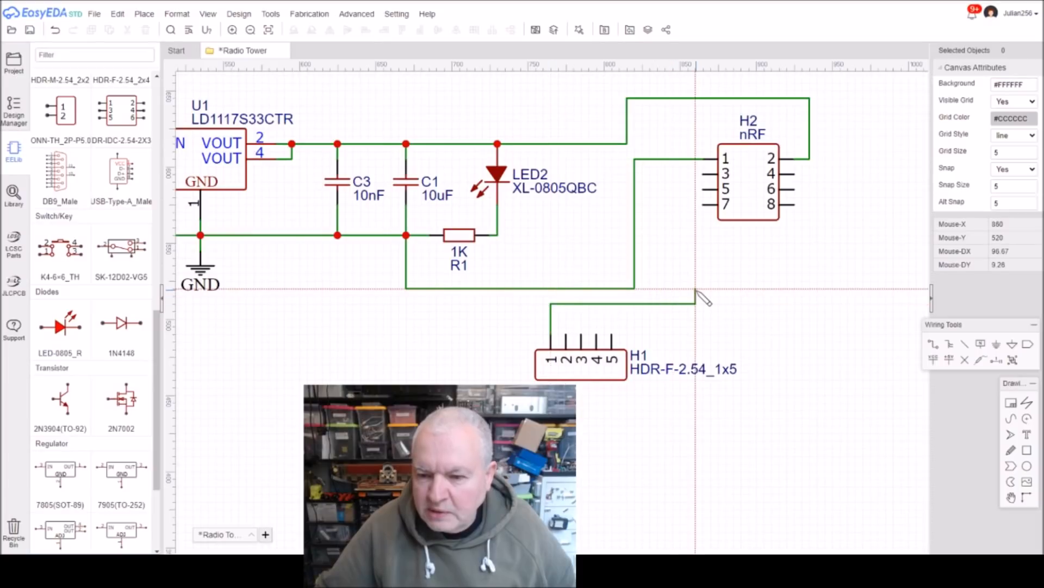
{"action": "left_click", "coordinate": [673, 189]}
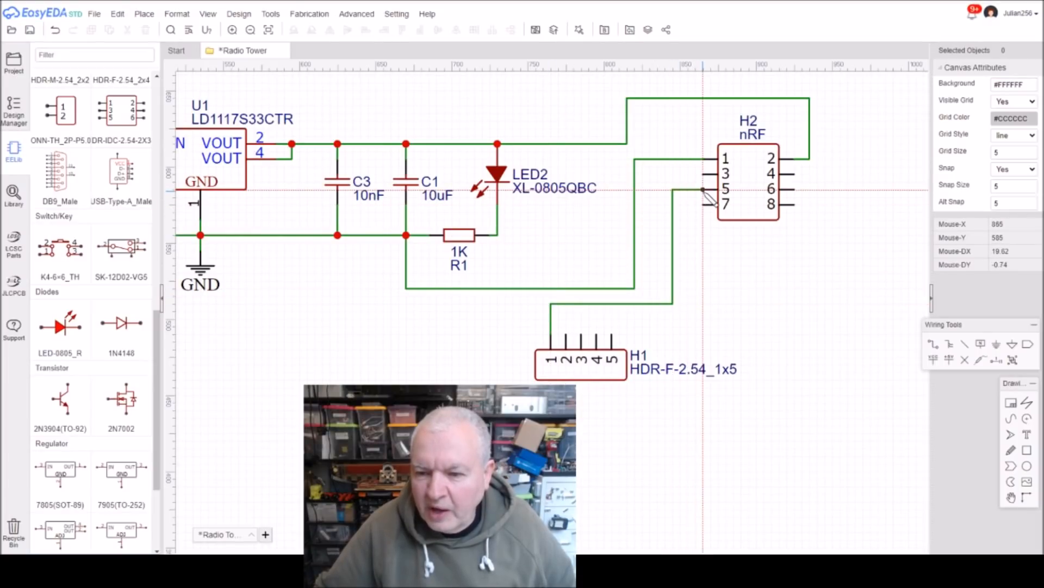
{"action": "left_click", "coordinate": [703, 191]}
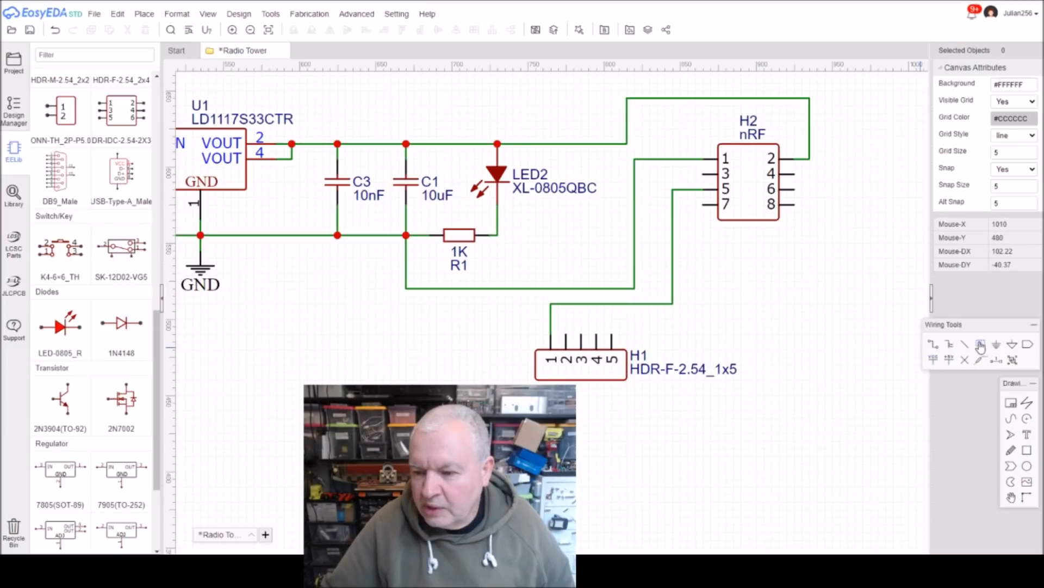
Step: Place a net label on the vertical wire between H1 pin 1 and H2 pin 5 and name it D13/SCK
{"action": "key", "text": "n"}
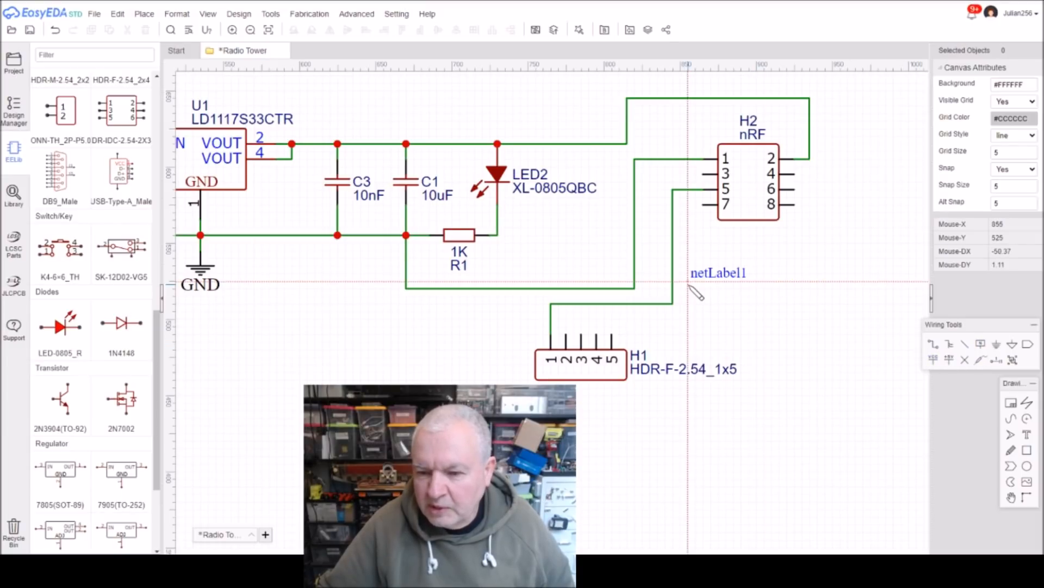
{"action": "left_click", "coordinate": [701, 299]}
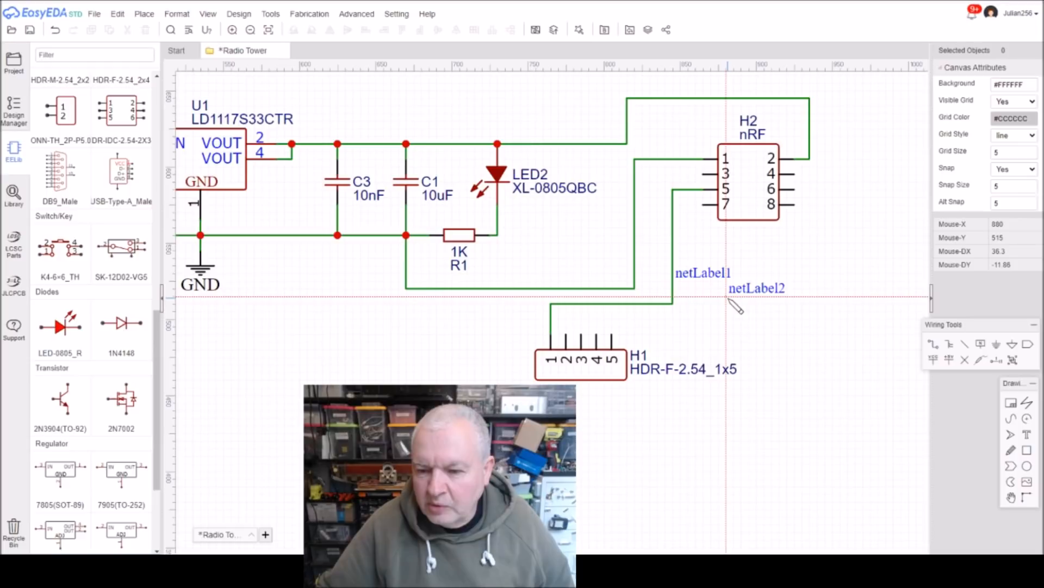
{"action": "key", "text": "Escape"}
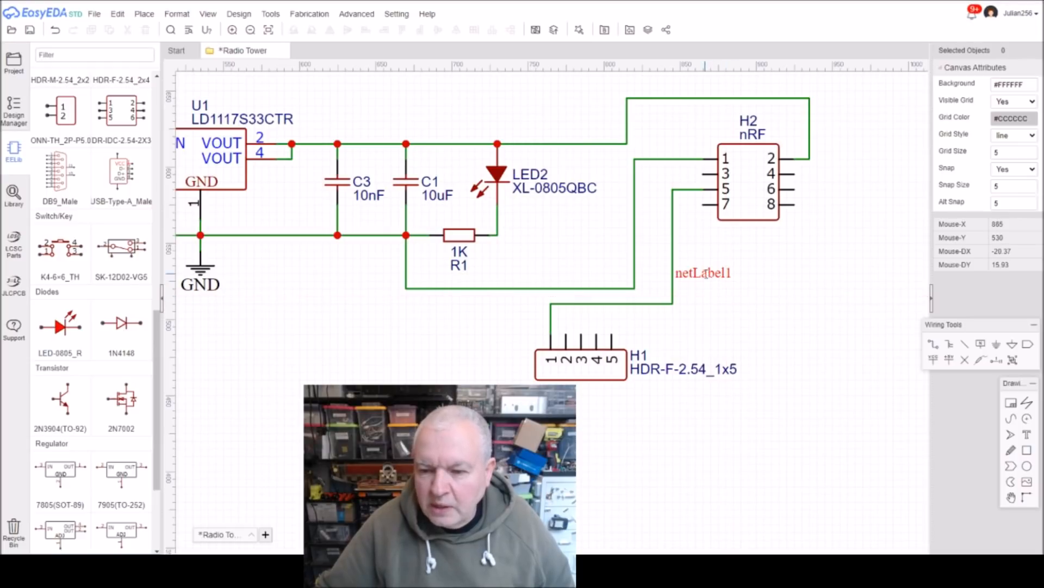
{"action": "double_click", "coordinate": [705, 274]}
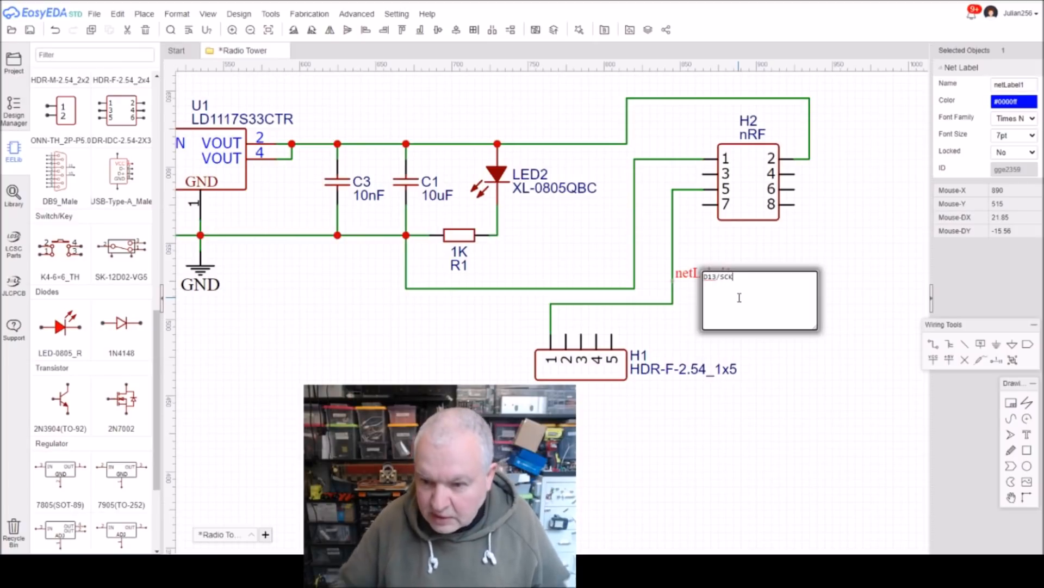
{"action": "left_click", "coordinate": [880, 298]}
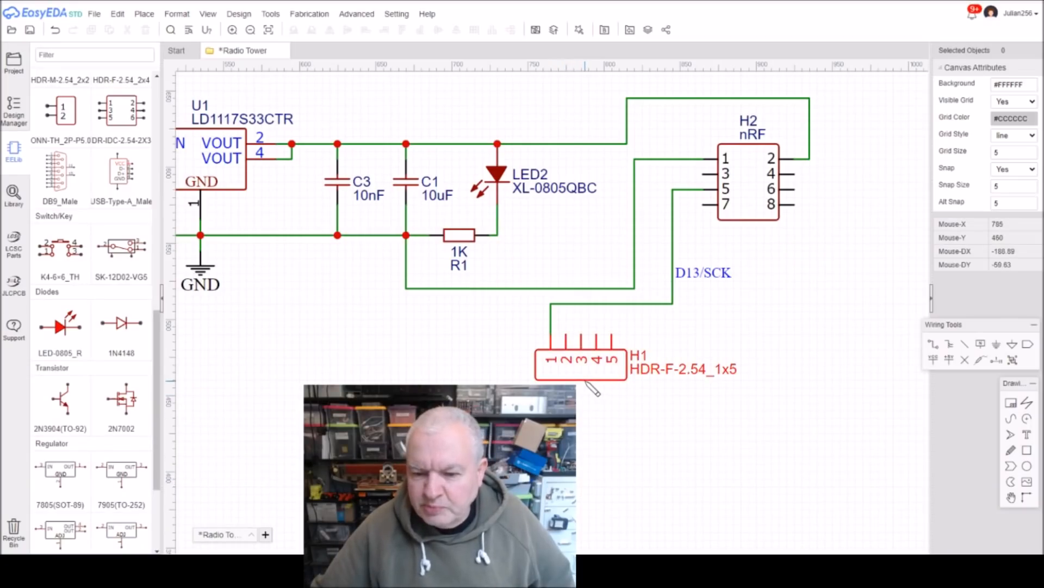
Step: Move H1 below H2 with pin 1 in line with the D13/SCK wire, and wire H1 pin 2 to H2 pin 7
{"action": "left_click_drag", "start_coordinate": [586, 383], "coordinate": [707, 411]}
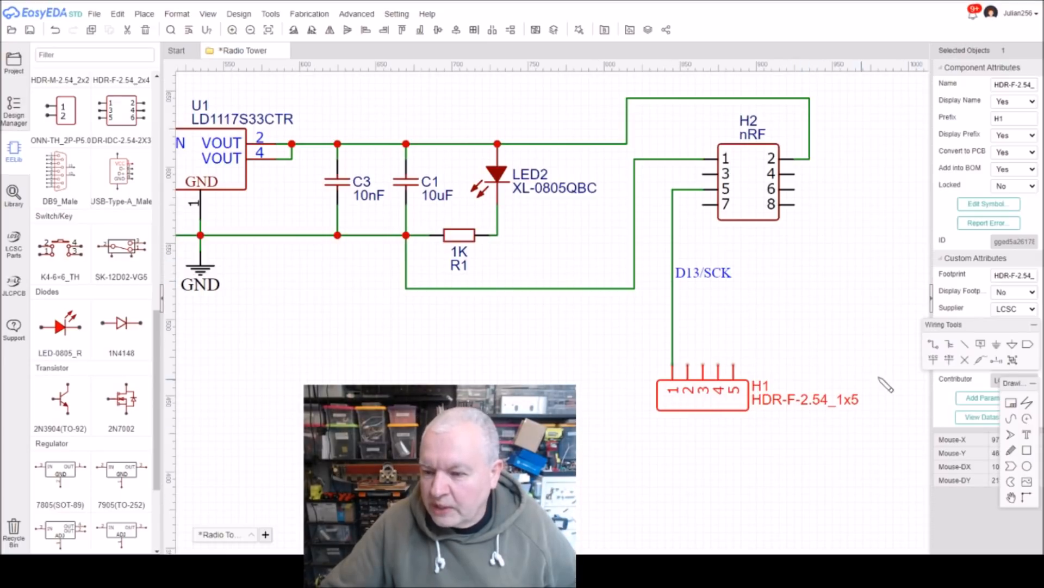
{"action": "left_click", "coordinate": [931, 344]}
{"action": "left_click", "coordinate": [687, 365]}
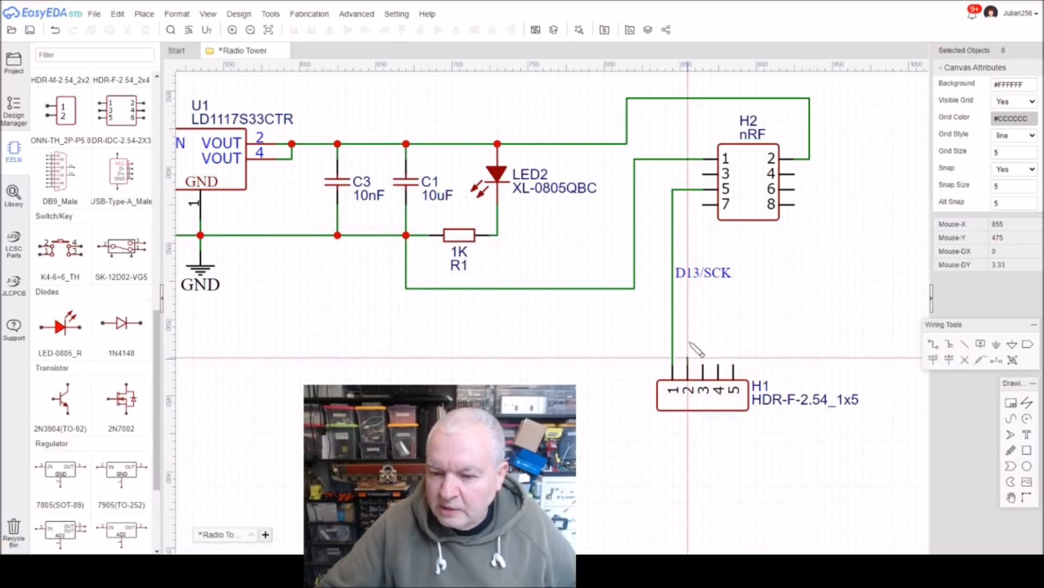
{"action": "left_click", "coordinate": [702, 204]}
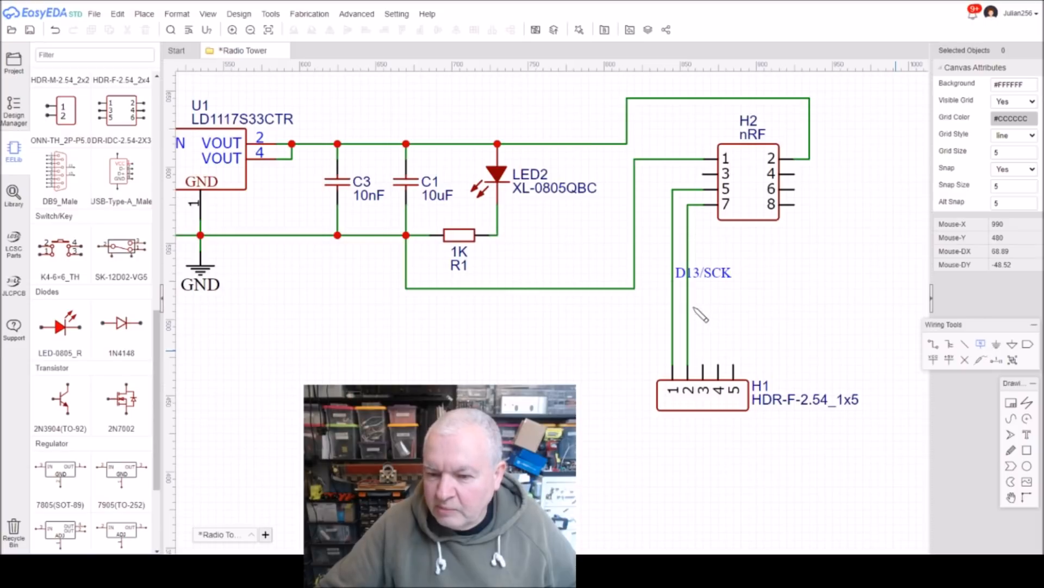
Step: Place a net label on the wire between H1 pin 2 and H2 pin 7 and name it D12/MISO
{"action": "key", "text": "n"}
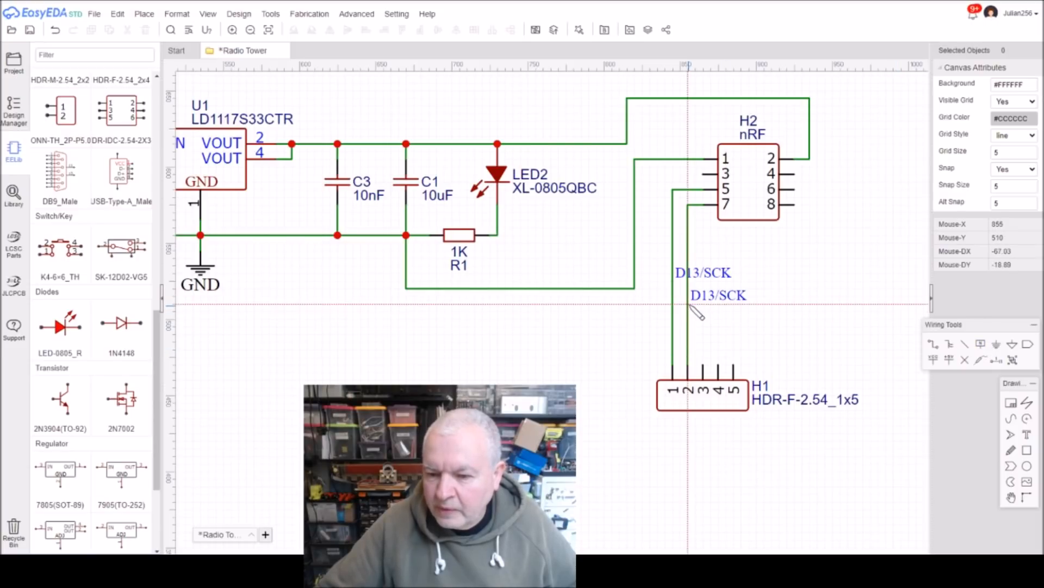
{"action": "left_click", "coordinate": [690, 304]}
{"action": "key", "text": "Escape"}
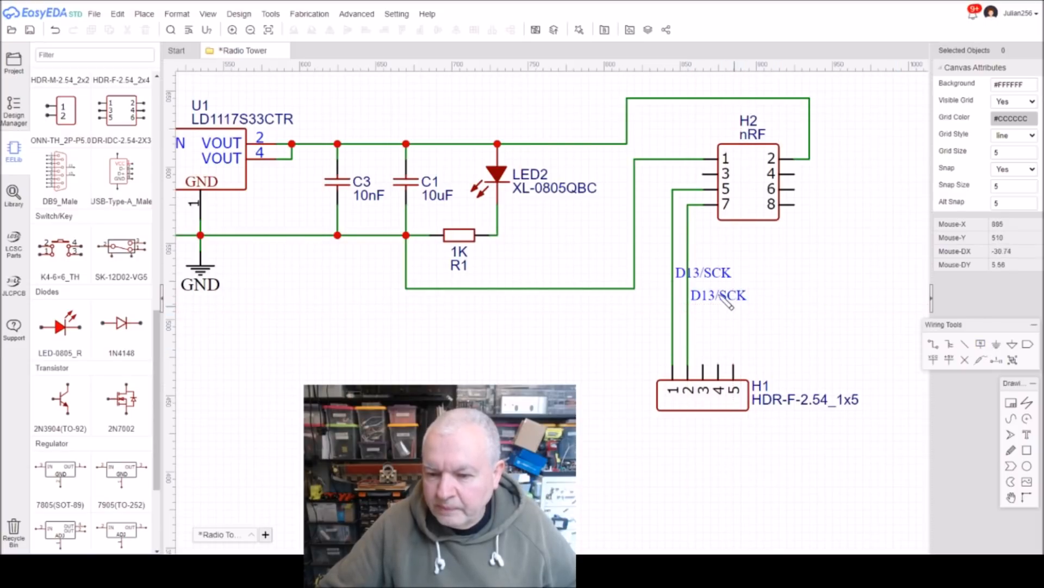
{"action": "double_click", "coordinate": [720, 294]}
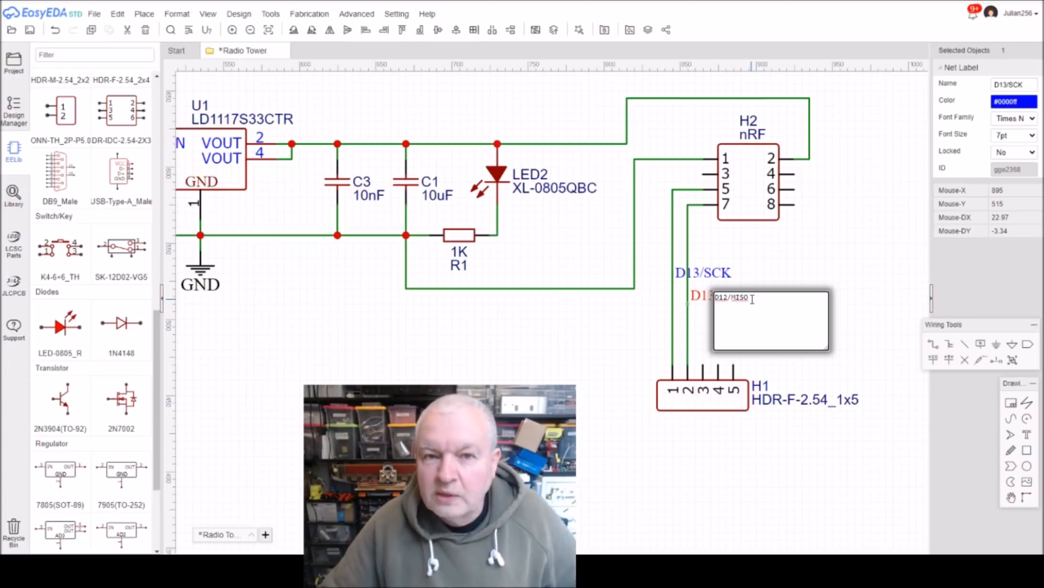
{"action": "left_click", "coordinate": [883, 277]}
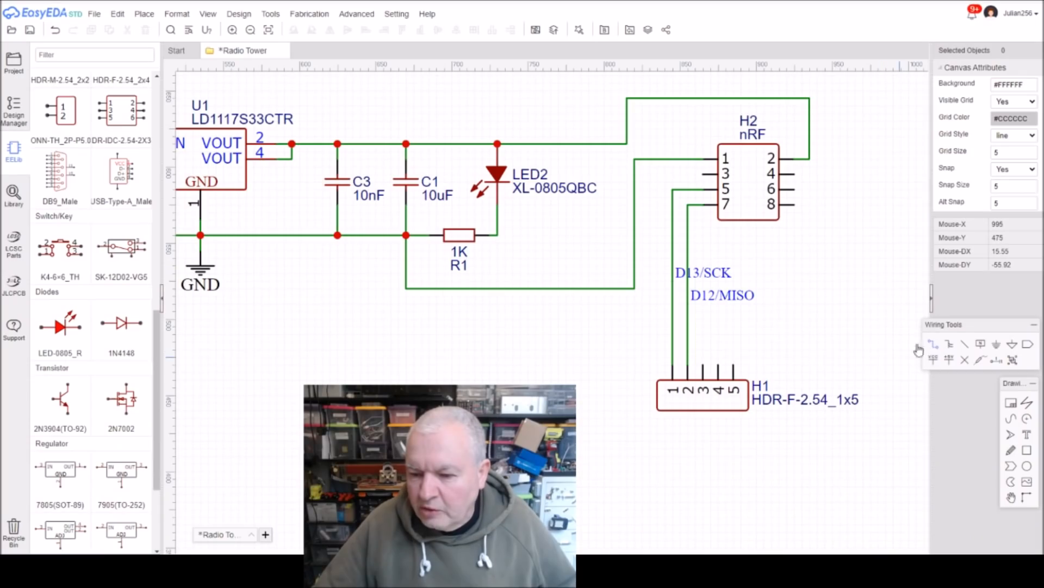
Step: Wire pin 3 of H1 up and around the lower side of H2 to its pin 6
{"action": "left_click", "coordinate": [934, 344]}
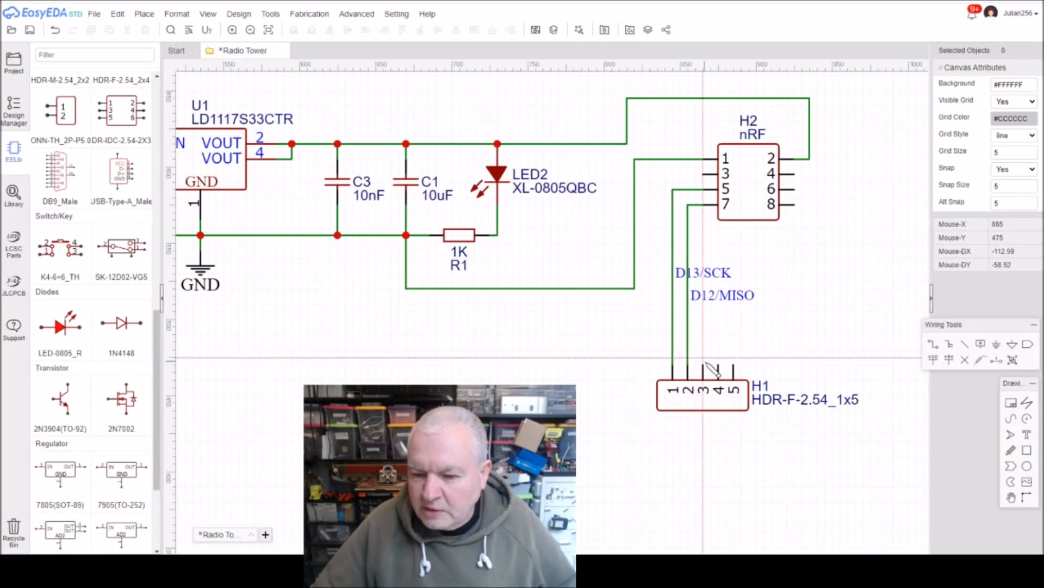
{"action": "left_click", "coordinate": [702, 365]}
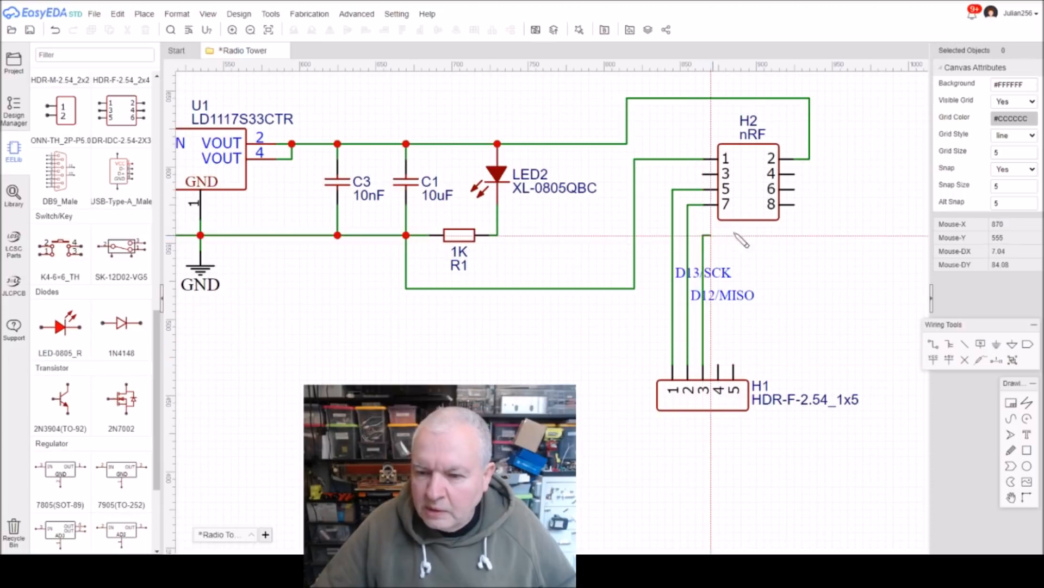
{"action": "left_click", "coordinate": [826, 235]}
{"action": "left_click", "coordinate": [795, 189]}
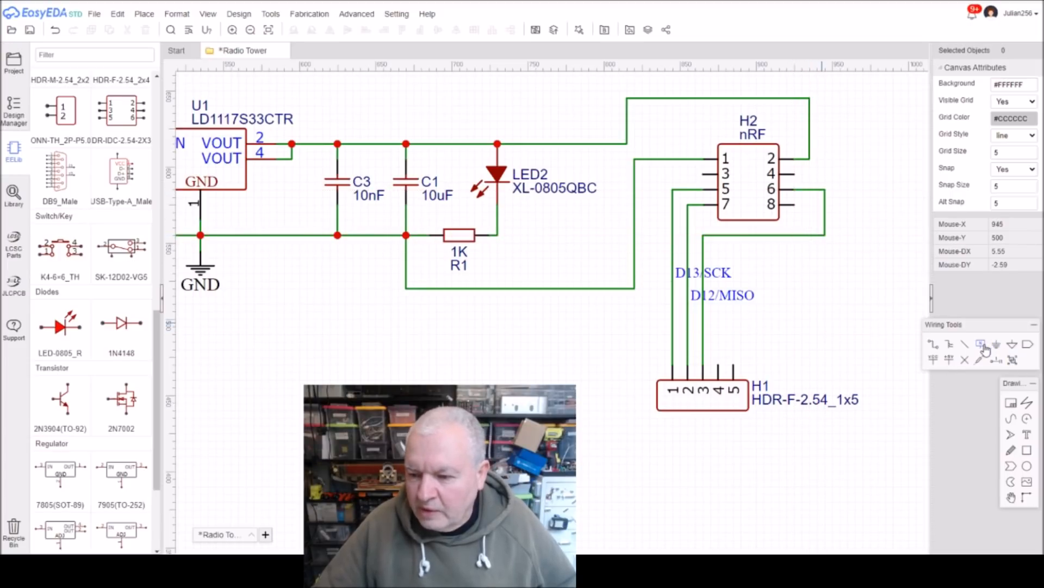
Step: Place a net label on the vertical wire from H1 pin 3 and name it D11/MOSI
{"action": "left_click", "coordinate": [707, 327]}
{"action": "key", "text": "Escape"}
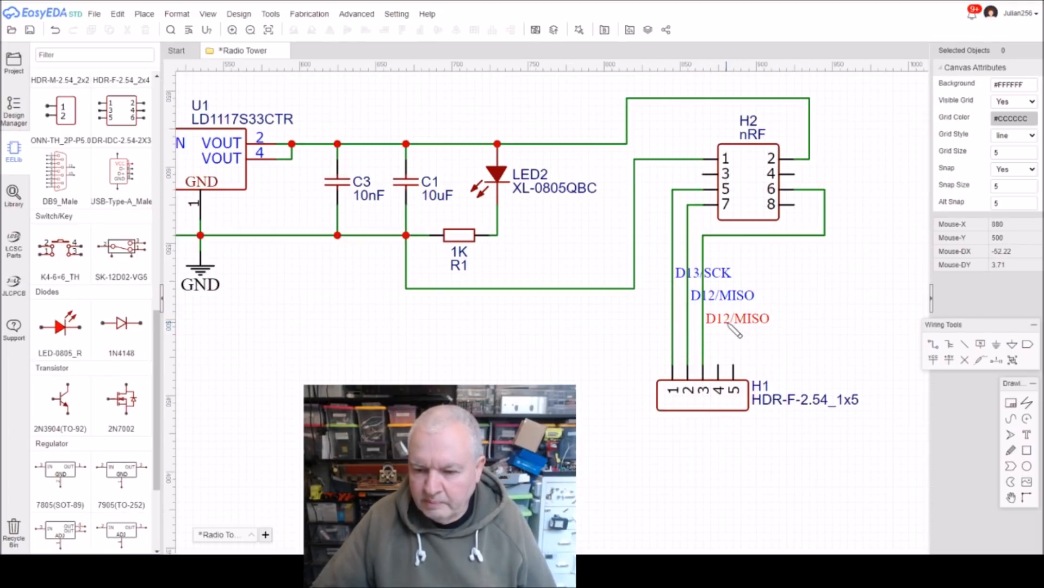
{"action": "double_click", "coordinate": [729, 321]}
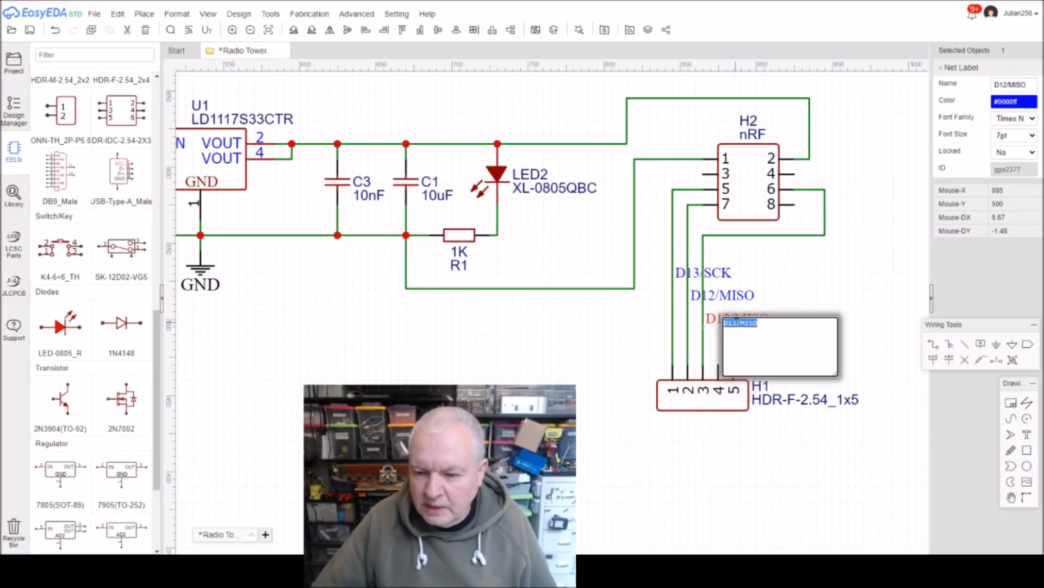
{"action": "key", "text": "BackSpace"}
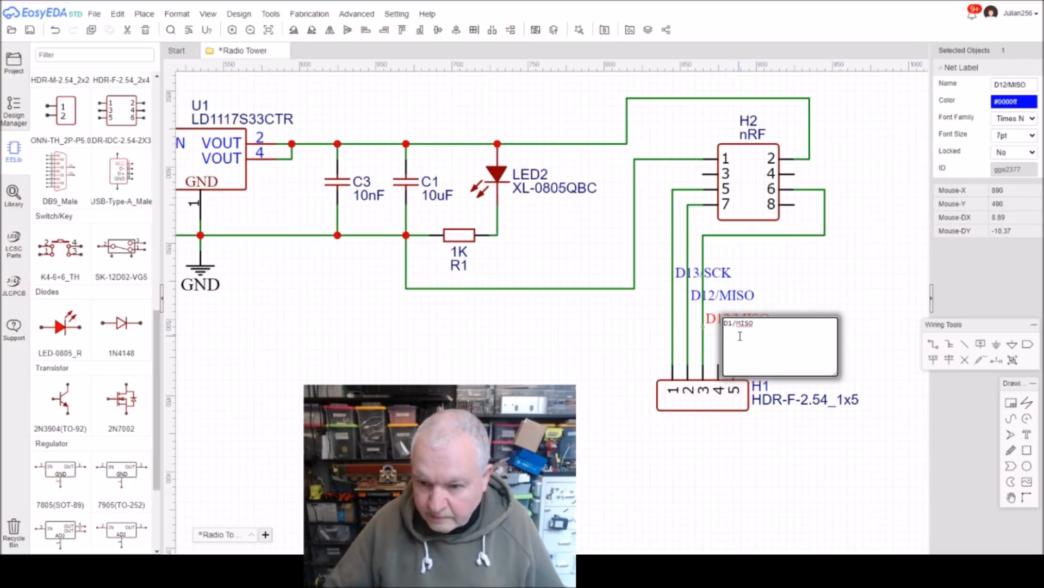
{"action": "type", "text": "1/M"}
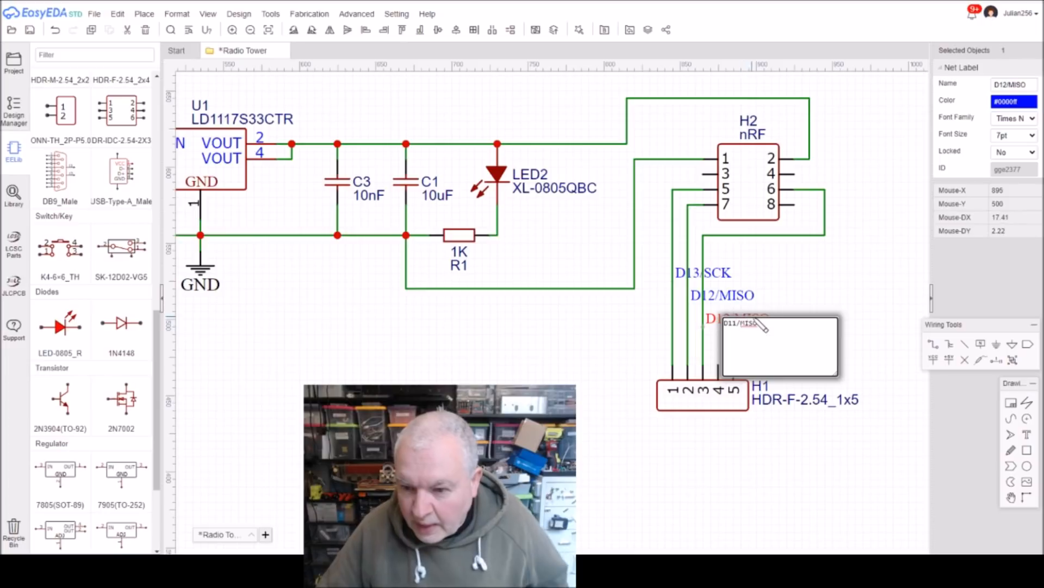
{"action": "type", "text": "OSI"}
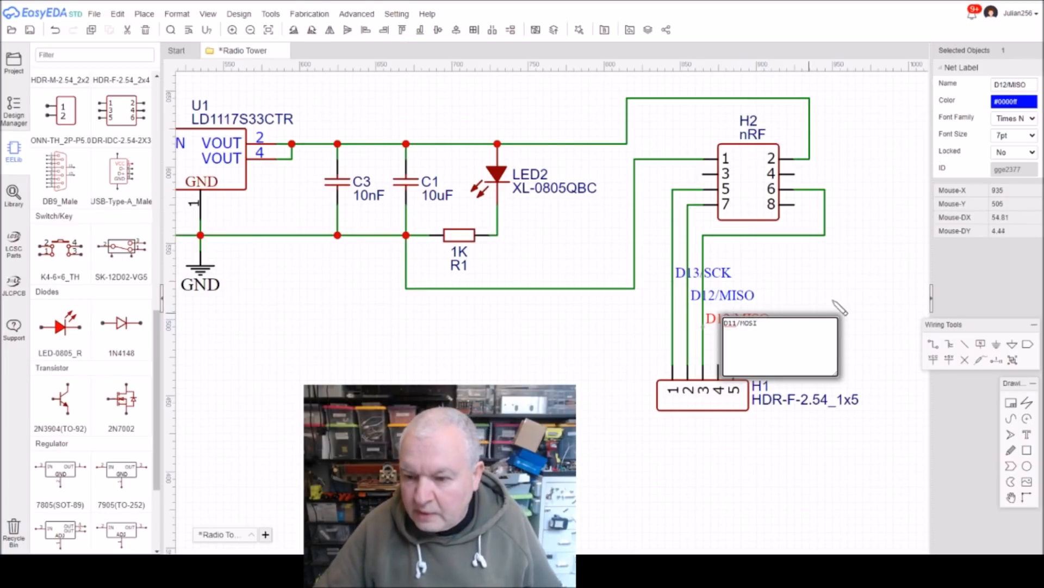
{"action": "left_click", "coordinate": [858, 286]}
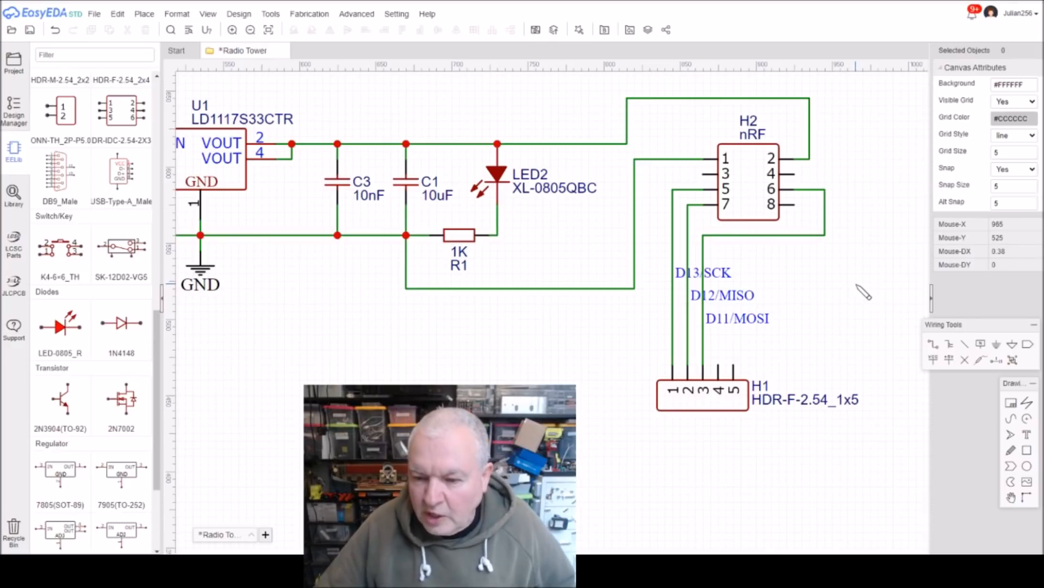